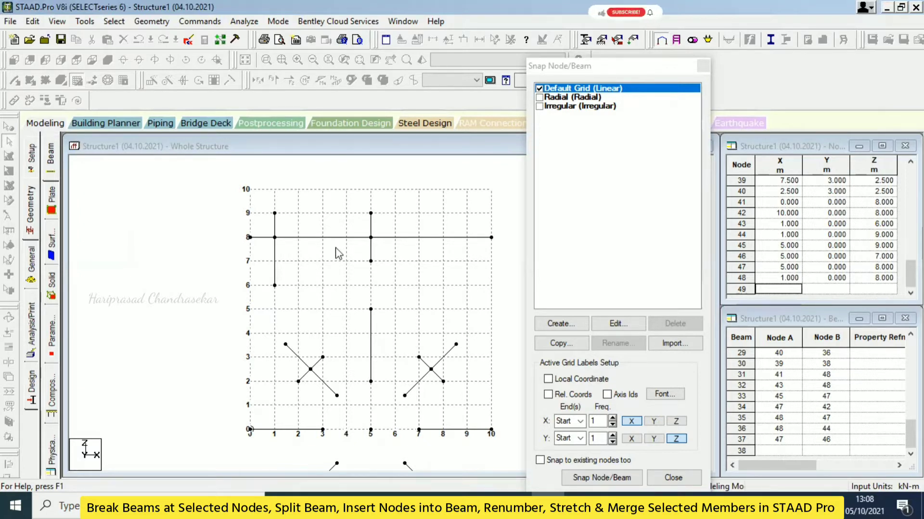
- Add node 49 at X 2, Y 0, Z 8, reverting the mistaken Y entry to 0
type("2")
key("Tab")
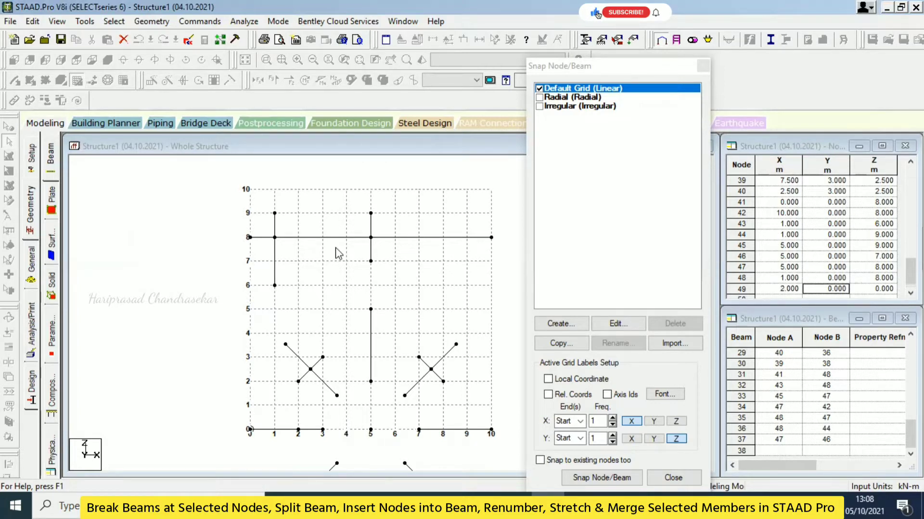
type("8")
key("Tab")
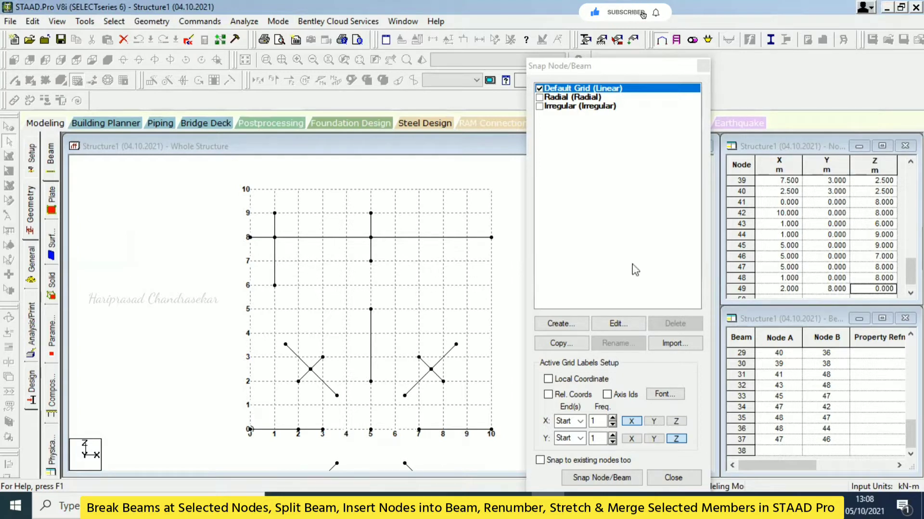
key("Escape")
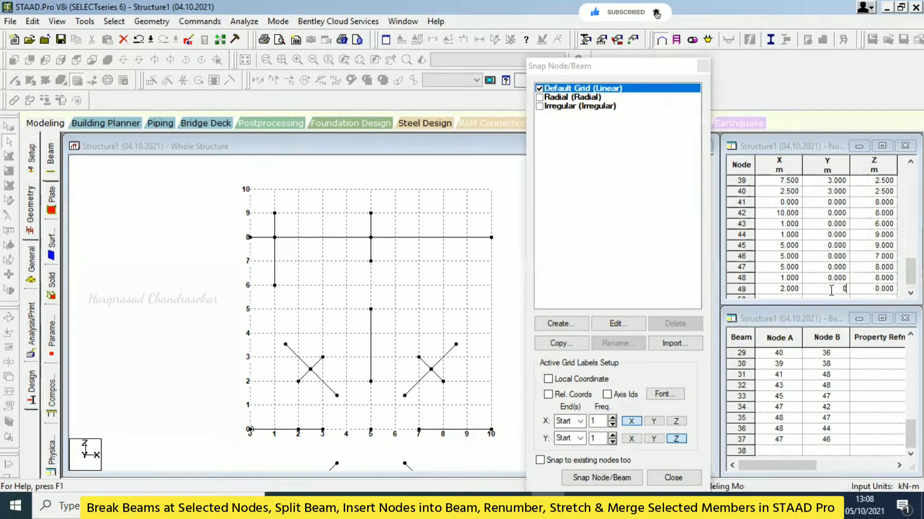
type("8")
key("Tab")
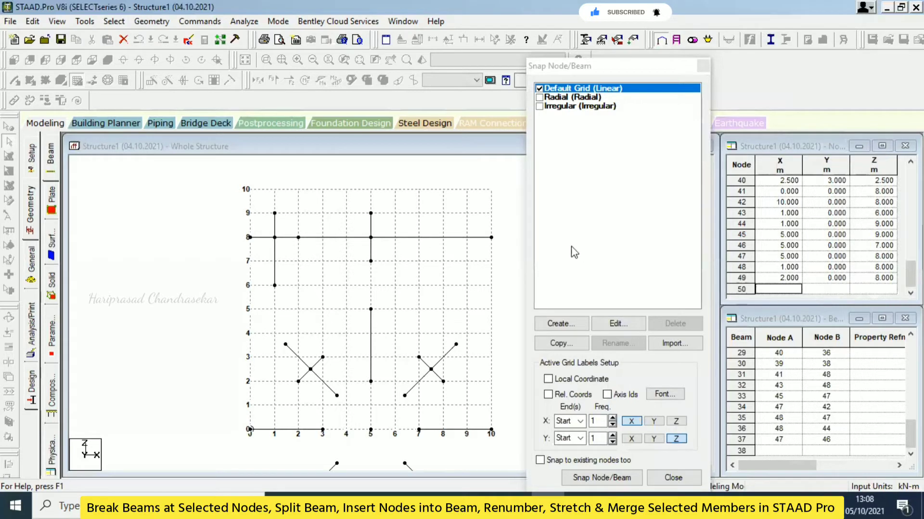
- Select the top beam and attempt Break Beams at Selected Nodes, dismissing the warning
left_click(298, 238)
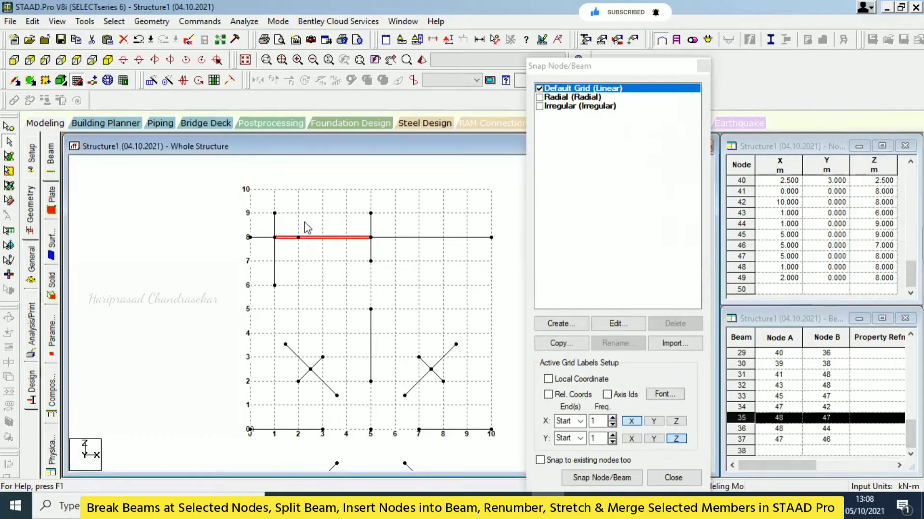
left_click(329, 242)
left_click(333, 239)
left_click(151, 21)
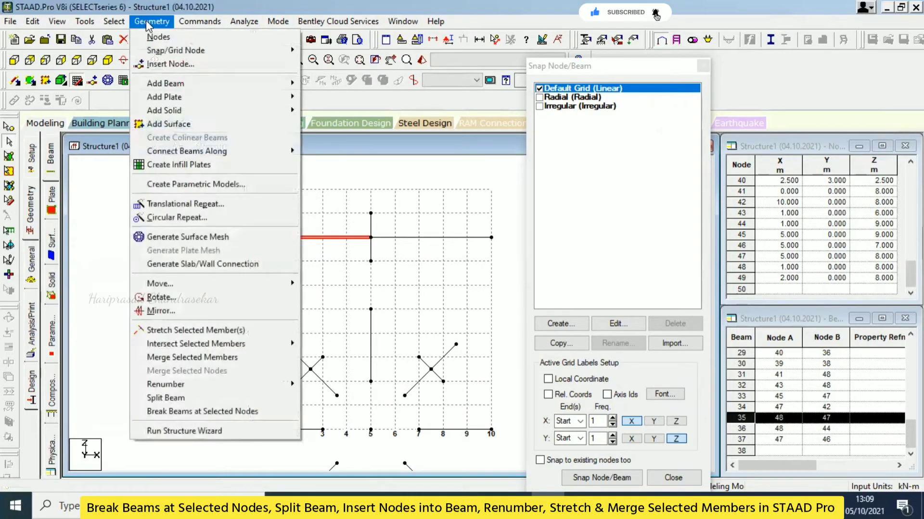
left_click(197, 413)
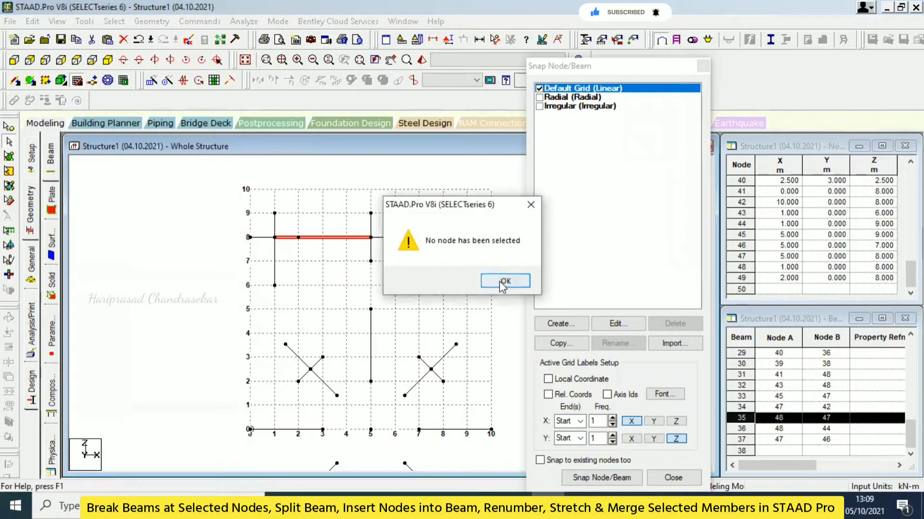
left_click(503, 282)
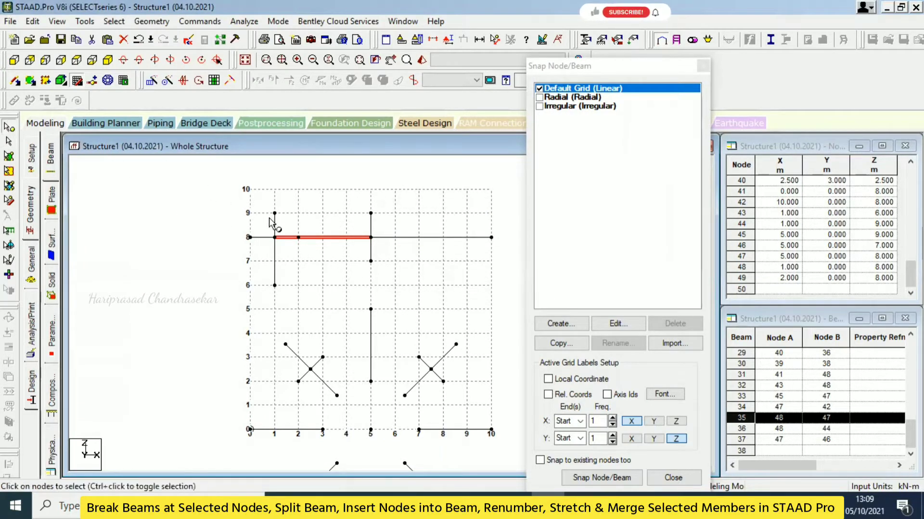
- Break the top beam at node 49, creating new beam 38
left_click(298, 239)
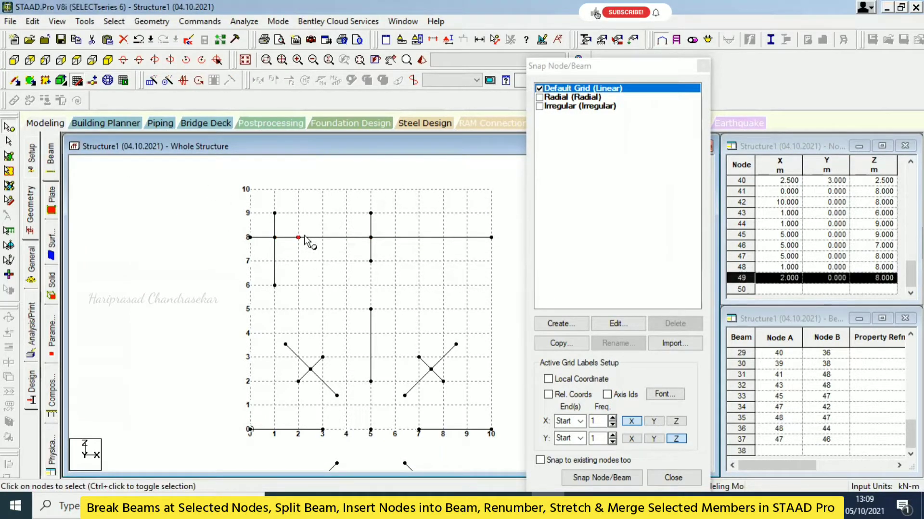
left_click(151, 21)
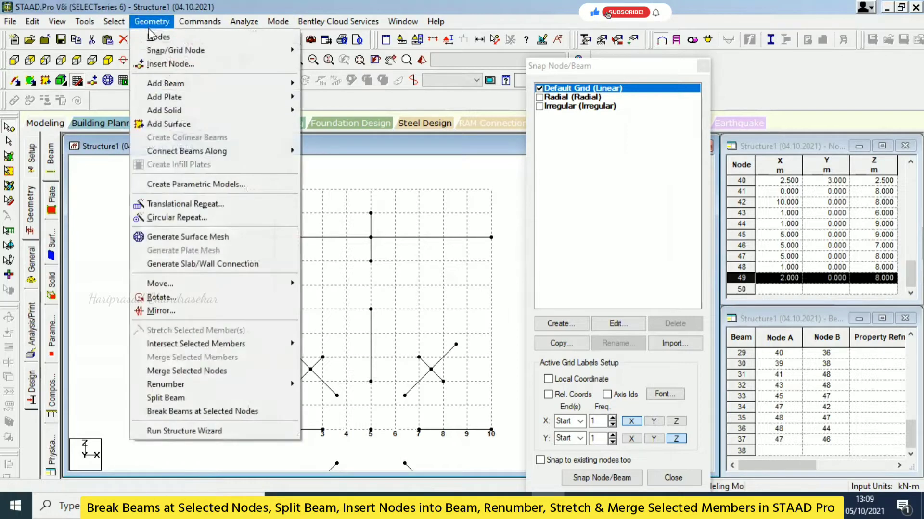
left_click(203, 412)
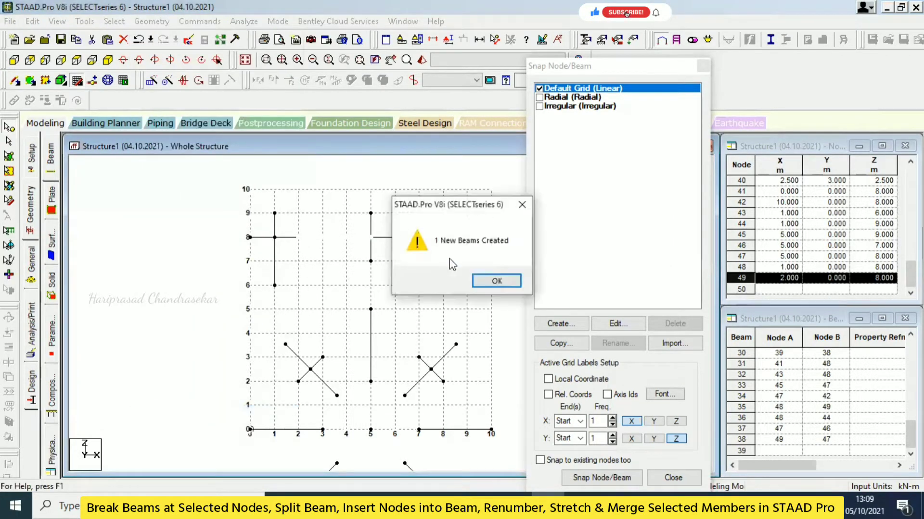
left_click(497, 283)
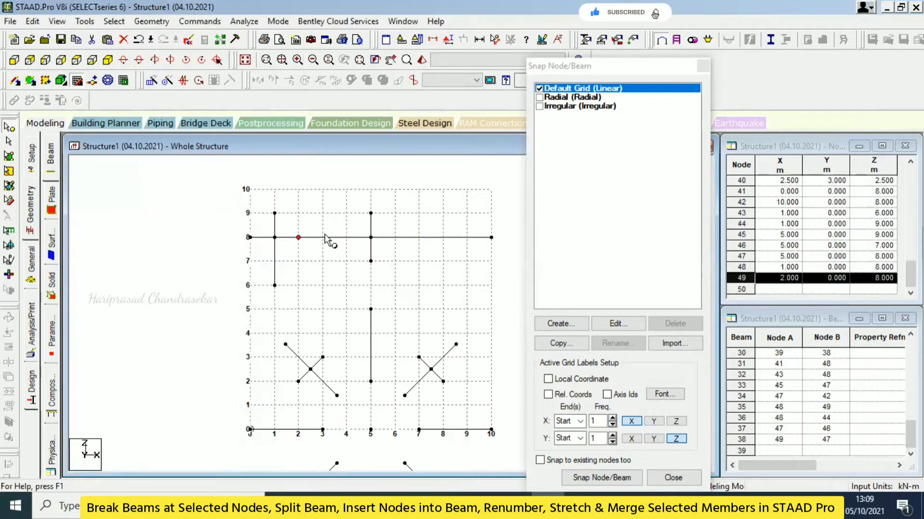
- Inspect the split beams 35 and 38, and save the structure at the auto-save prompt
left_click(339, 239)
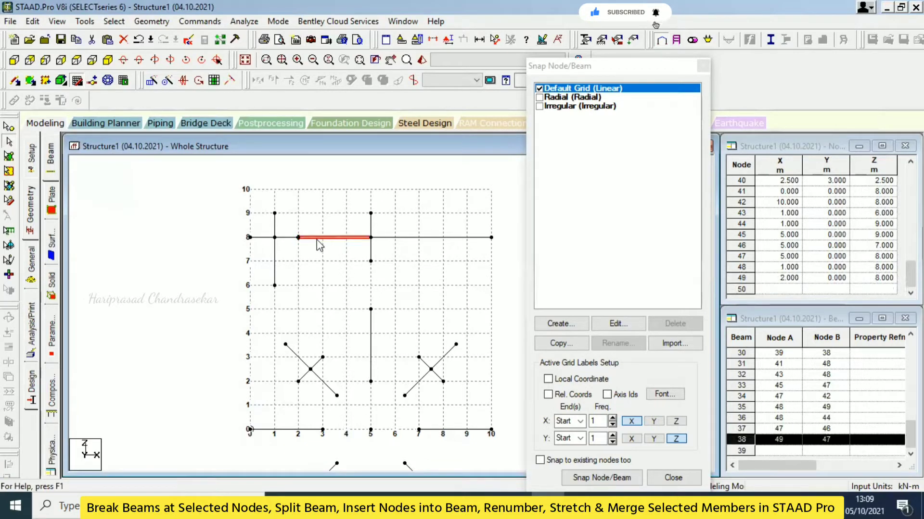
left_click(284, 239)
left_click(330, 239)
left_click(277, 240)
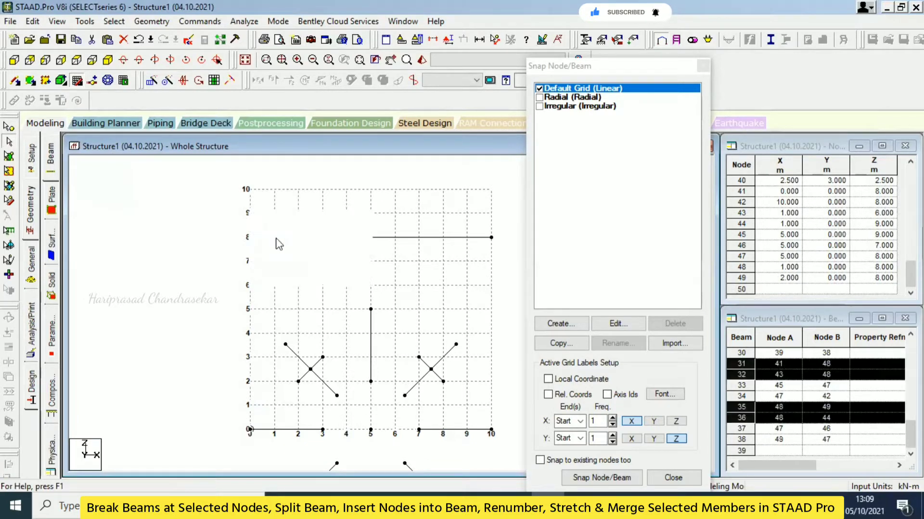
double_click(292, 239)
left_click(462, 276)
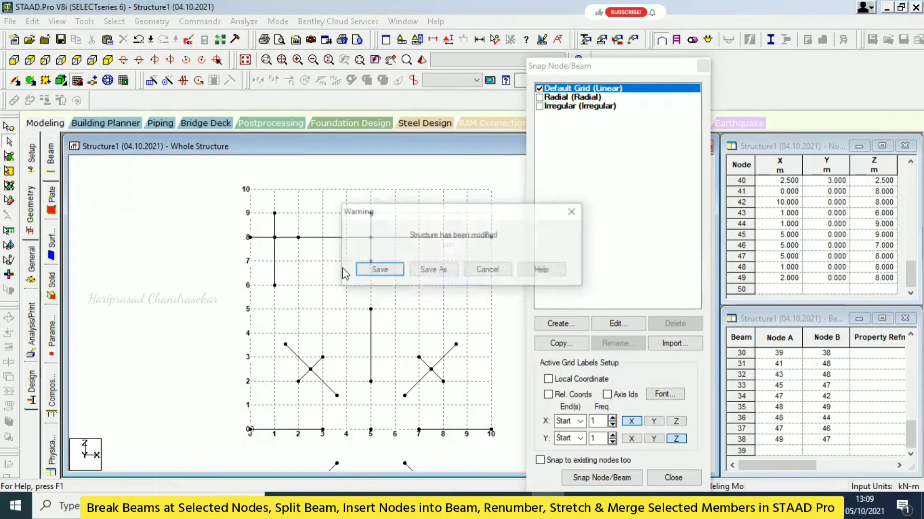
left_click(378, 270)
- Select beam 38 between nodes 49 and 47 on the top line
left_click(290, 239)
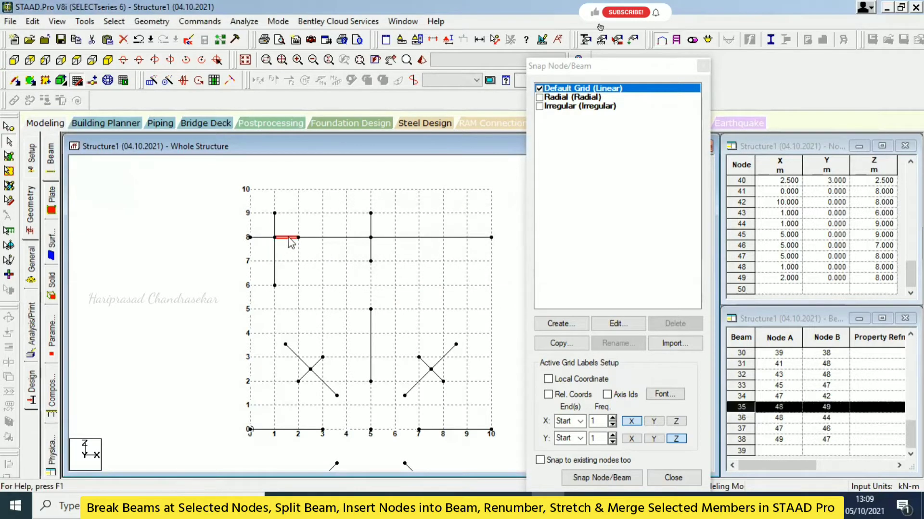
left_click(320, 239)
left_click(342, 259)
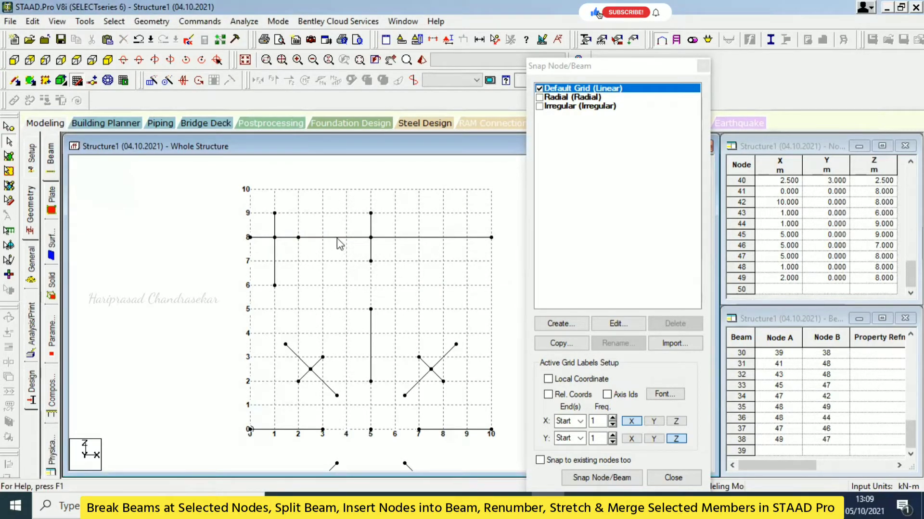
left_click(338, 239)
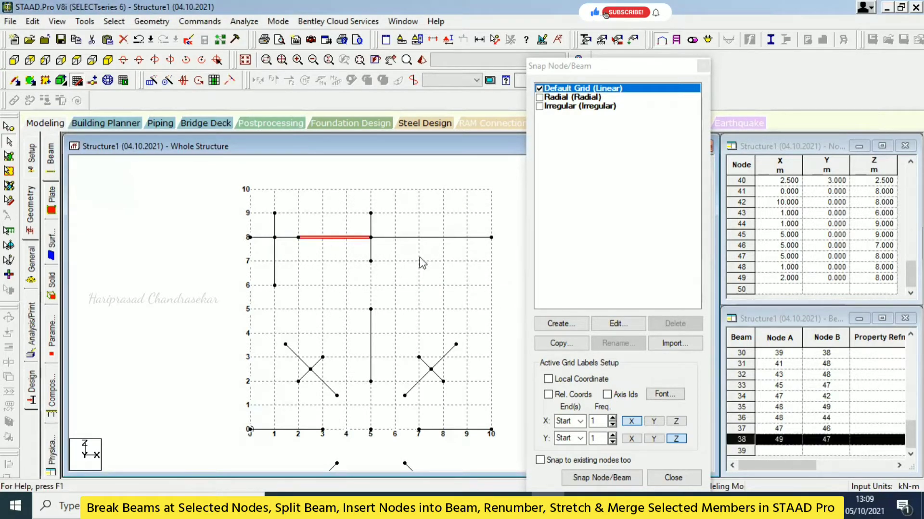
left_click(787, 291)
- Add node 50 at X 3, Y 0, Z 8
type("3")
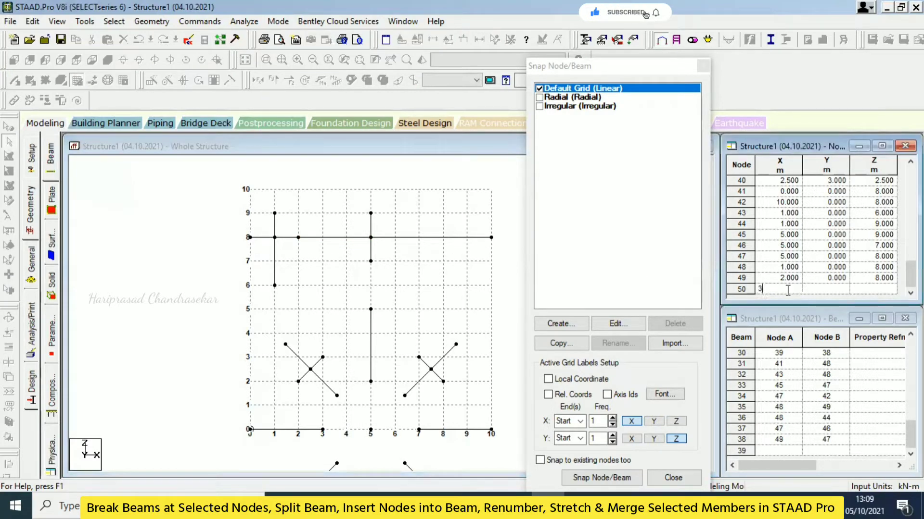
key("Tab")
type("0")
key("Tab")
type("8")
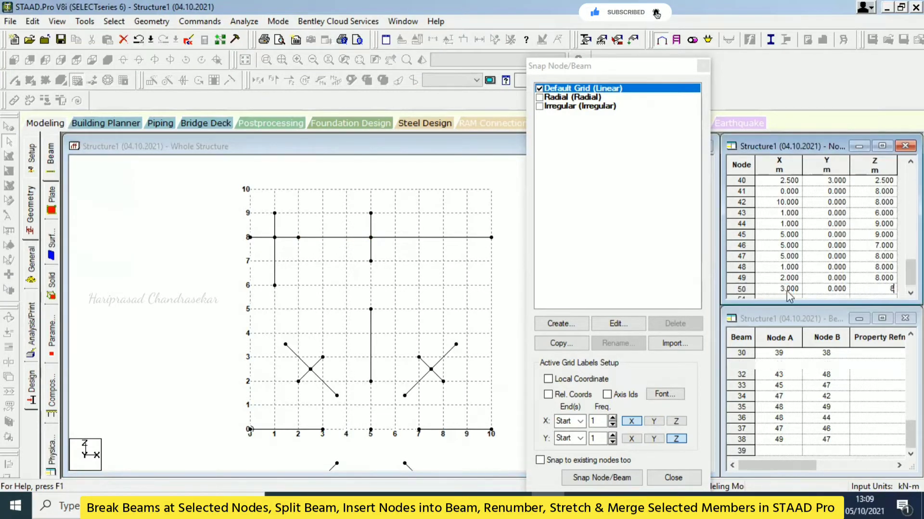
key("Return")
- Break beam 38 at node 50, creating new beam 39 from node 50 to 47
left_click(351, 237)
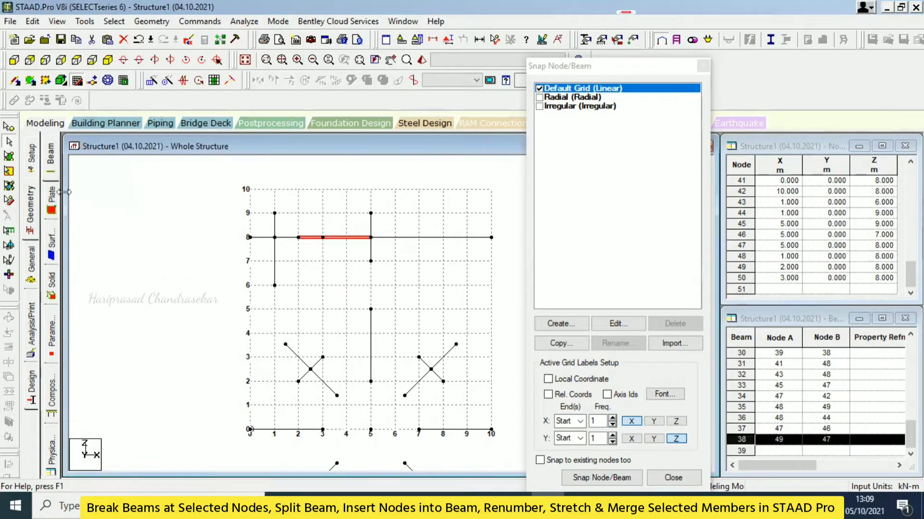
left_click(9, 127)
left_click(323, 237)
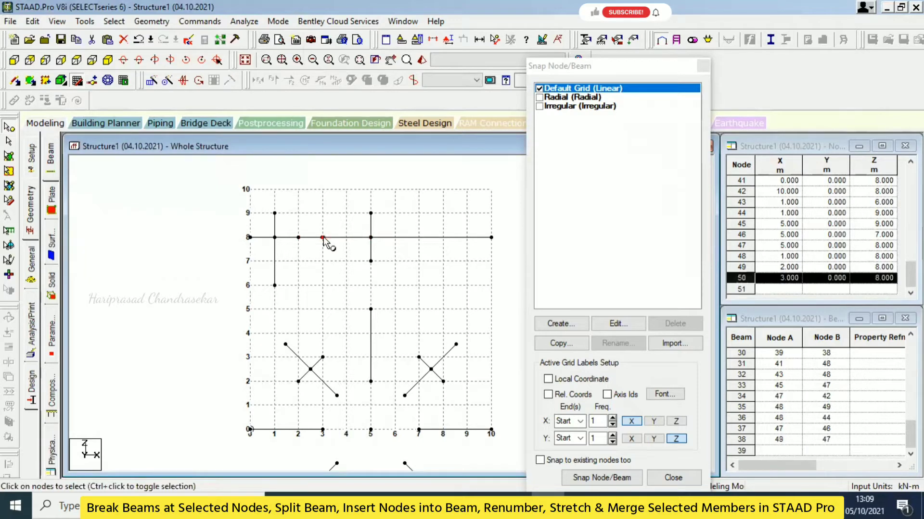
left_click(152, 22)
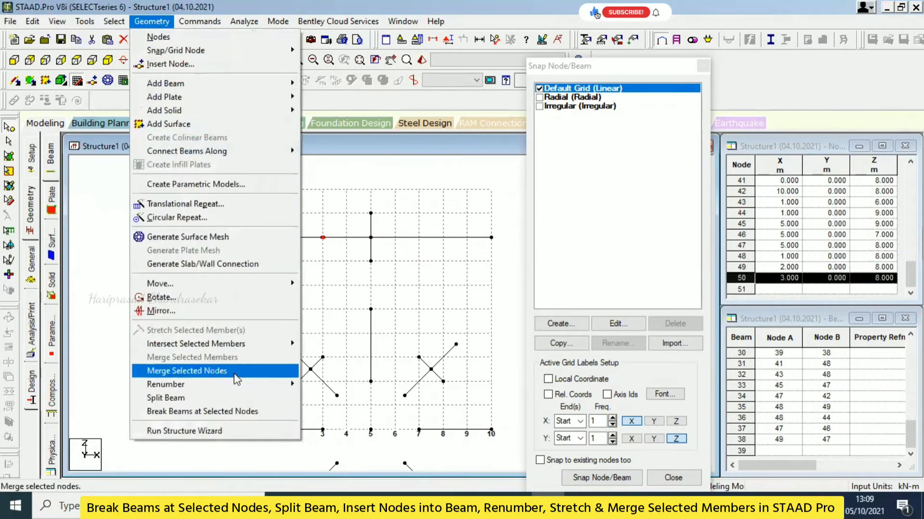
left_click(222, 413)
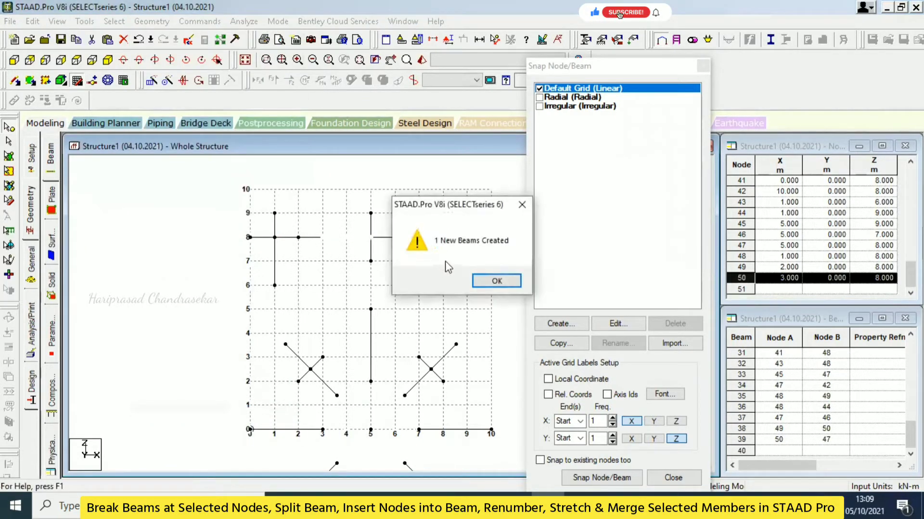
left_click(497, 281)
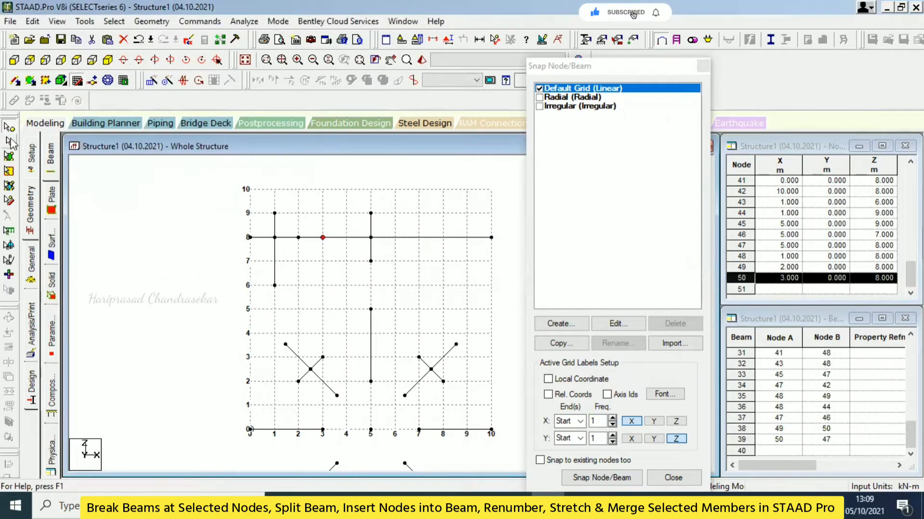
- Inspect the resulting beam segments along the top line, then clear the selection
left_click(349, 239)
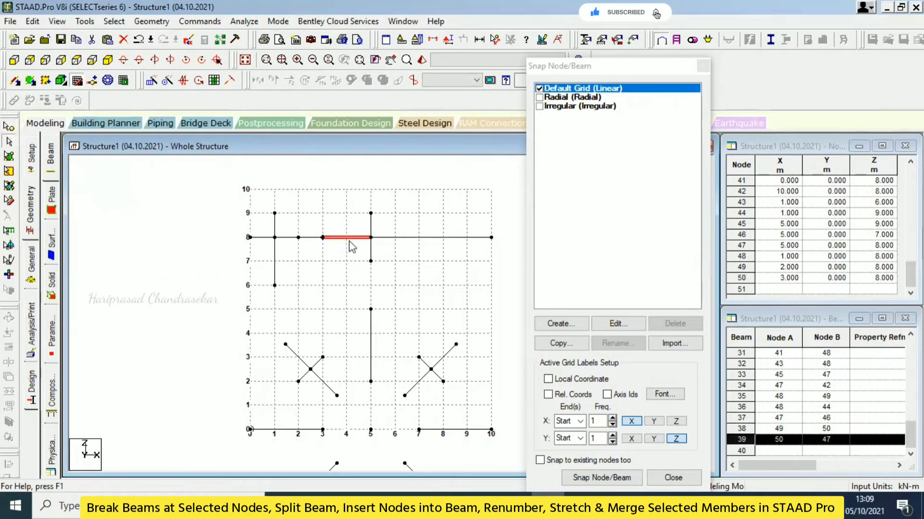
left_click(308, 238)
left_click(284, 238)
left_click(320, 223)
left_click(312, 238)
left_click(344, 237)
left_click(290, 239)
left_click(322, 227)
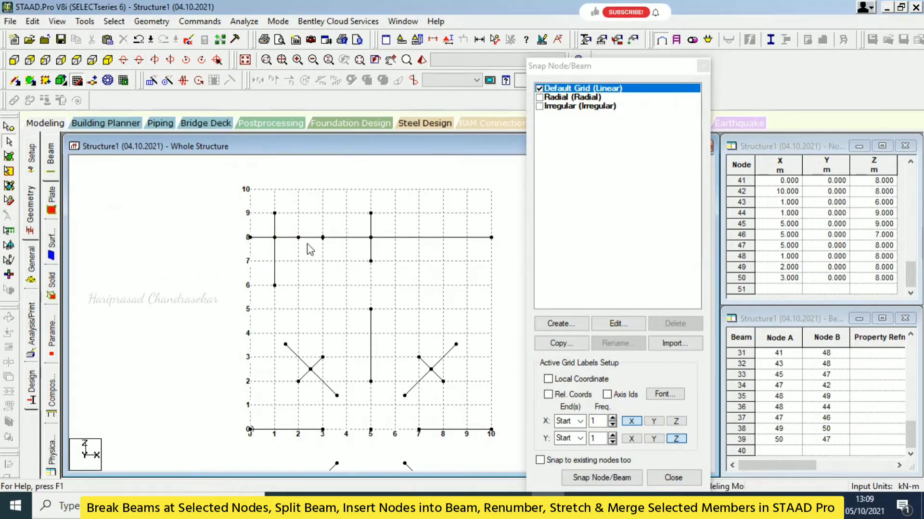
- Merge beams 35 and 38 into one beam numbered 35, spanning nodes 48–50
left_click_drag(313, 215, 287, 265)
left_click(150, 22)
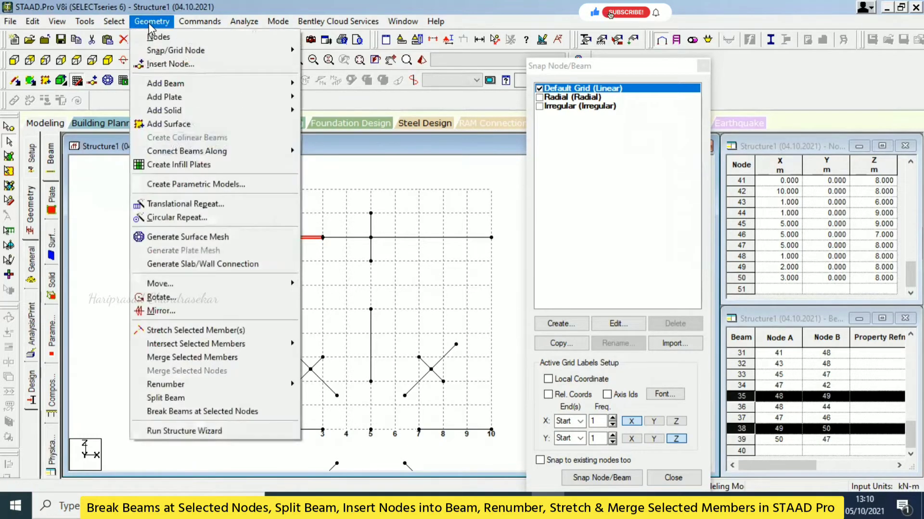
left_click(213, 358)
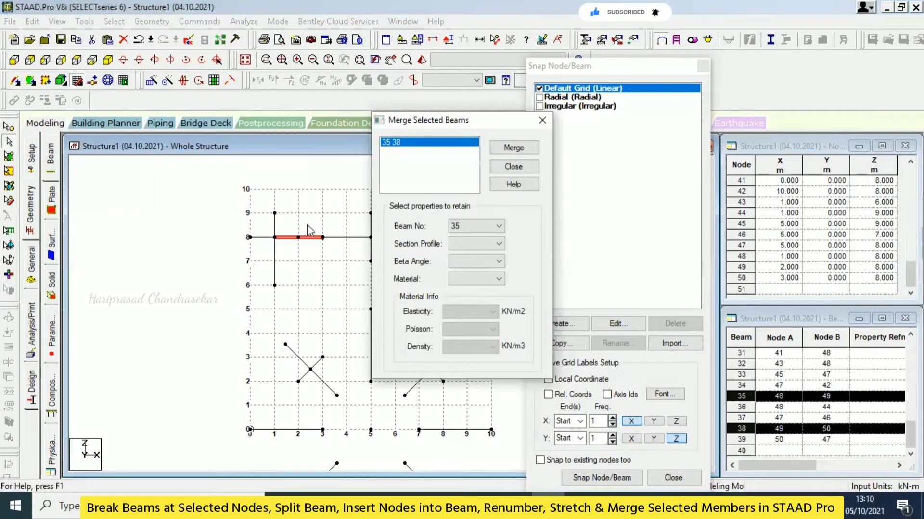
left_click(495, 227)
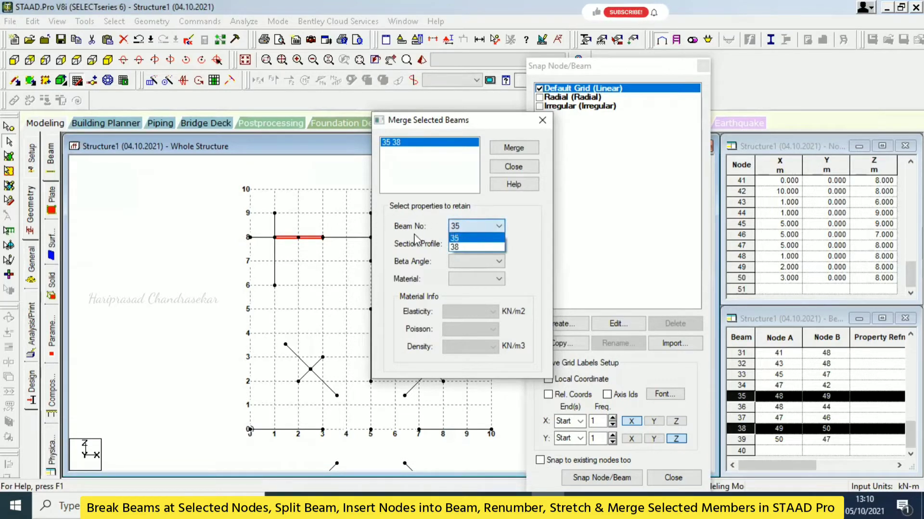
left_click(464, 239)
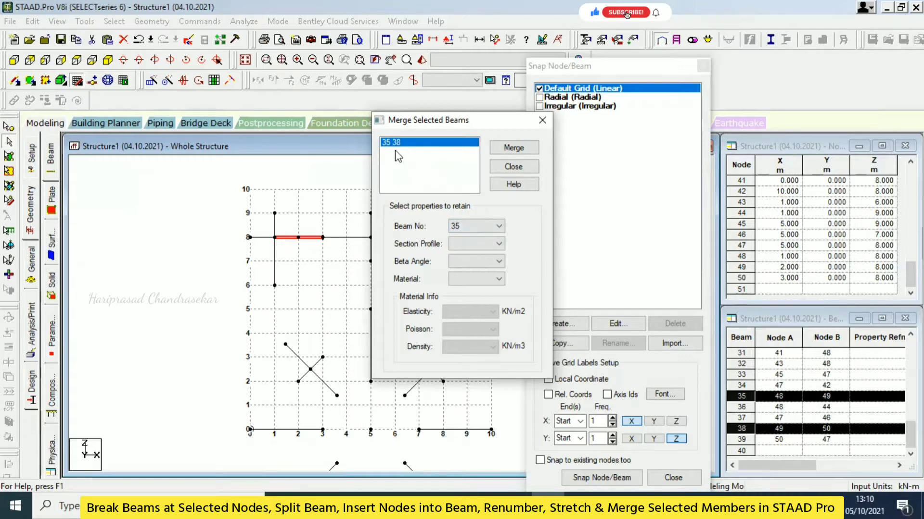
left_click(513, 148)
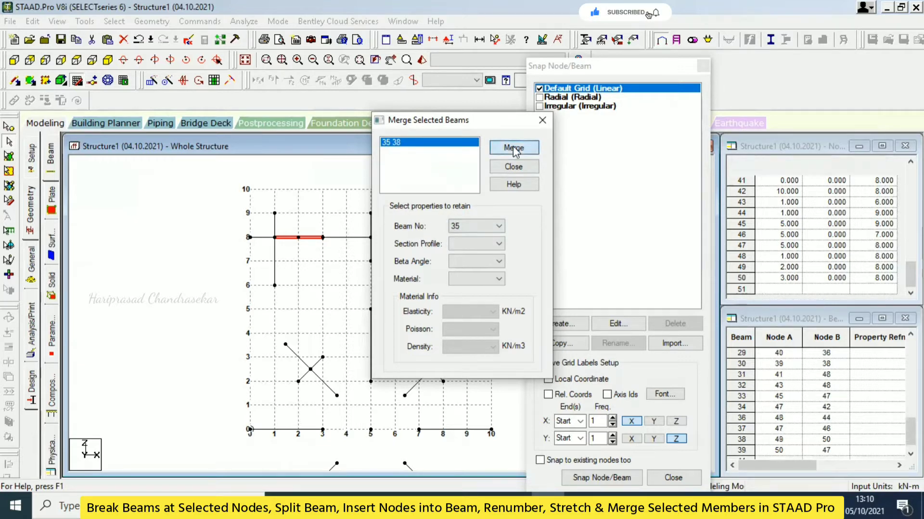
left_click(515, 167)
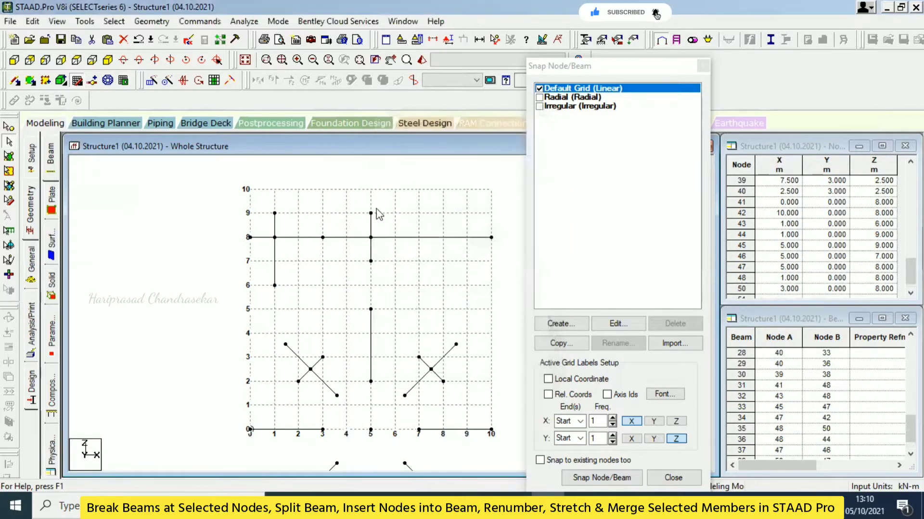
left_click(316, 238)
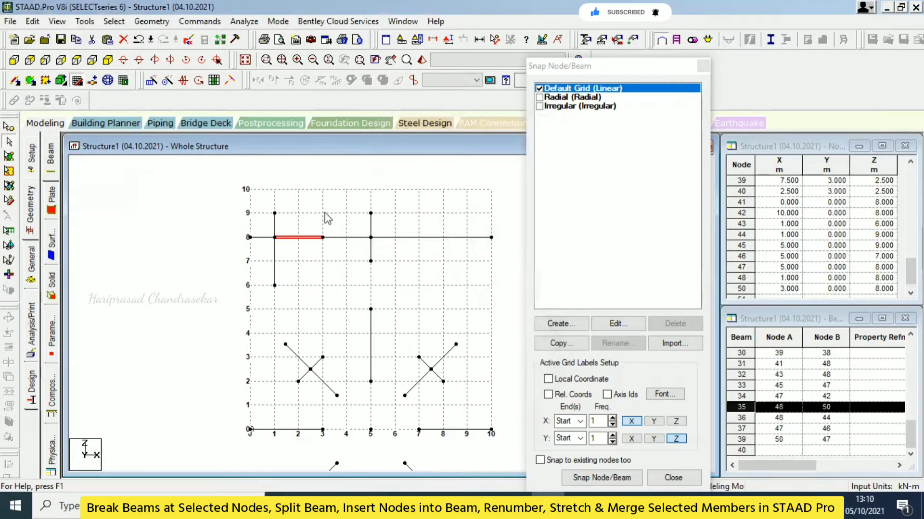
- Show beam number labels on every member and zoom out
key("shift+b")
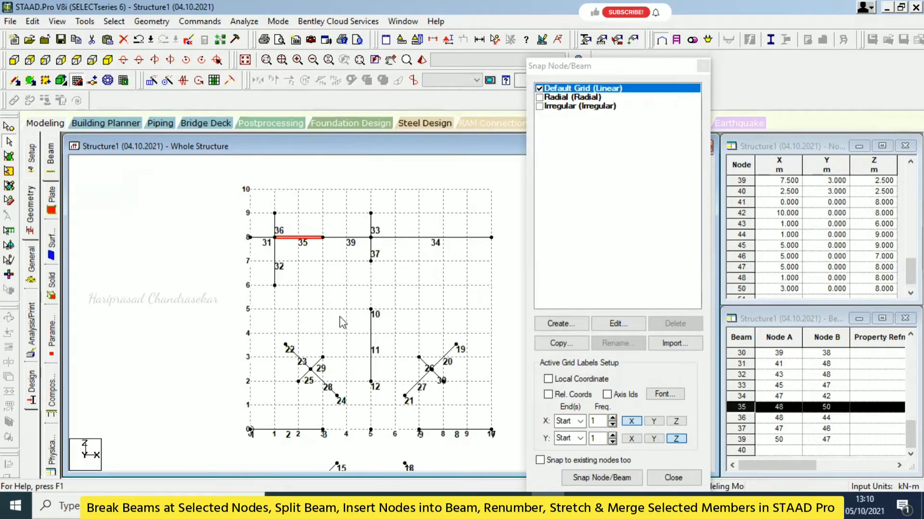
scroll(343, 322, "down", 2)
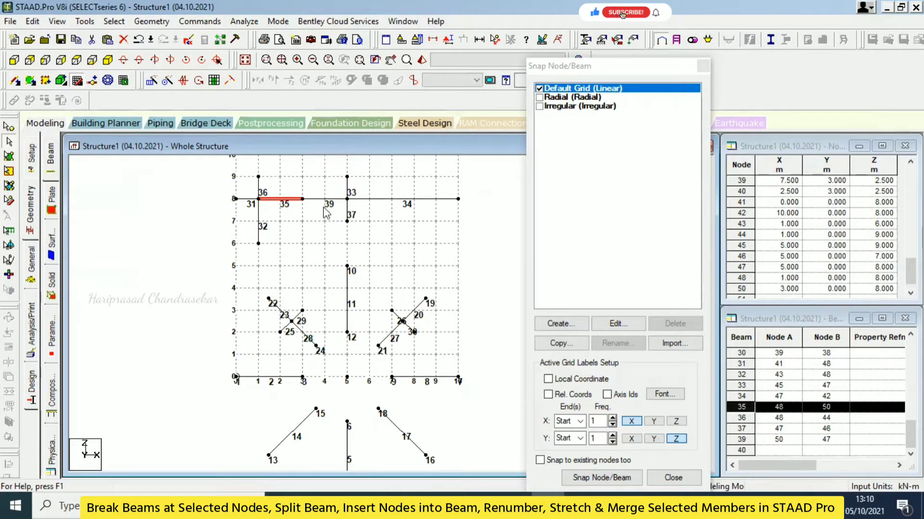
scroll(318, 226, "down", 3)
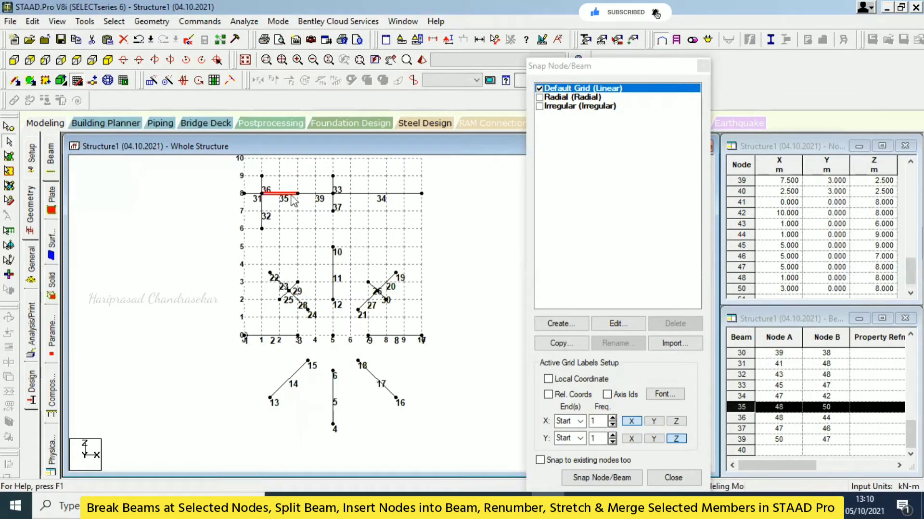
- Run member renumbering without sort criteria, accepting the irreversible-operation warning
left_click(151, 21)
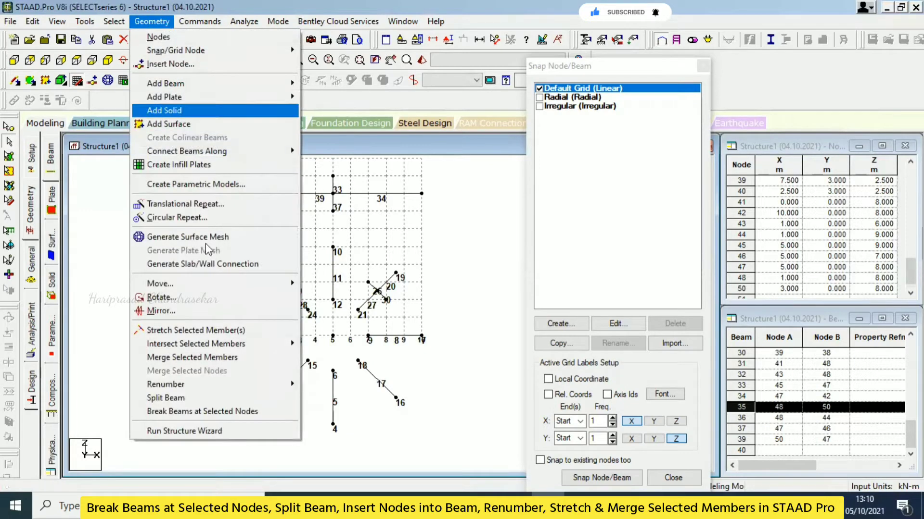
mouse_move(223, 388)
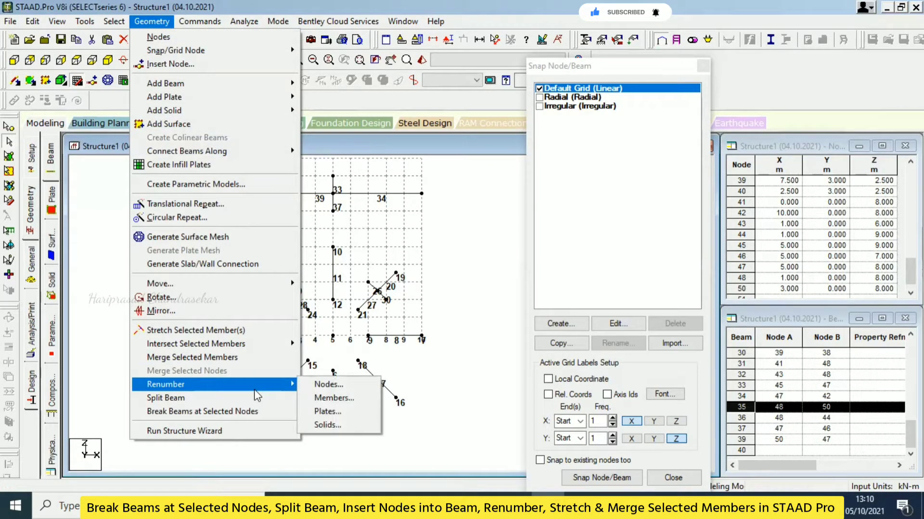
left_click(332, 400)
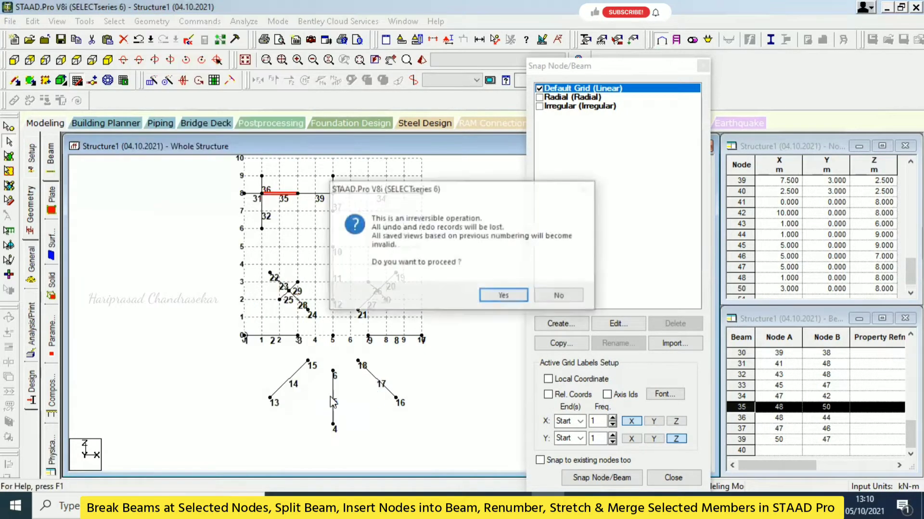
left_click(502, 294)
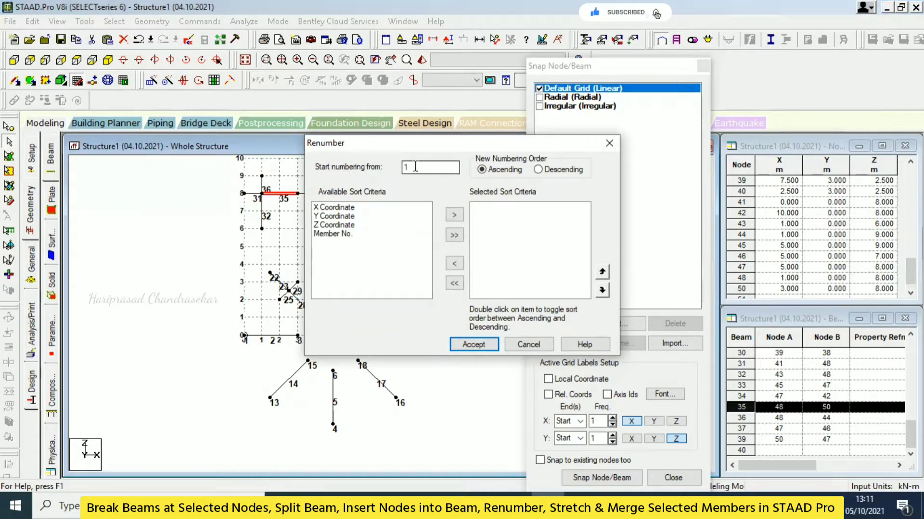
left_click(473, 345)
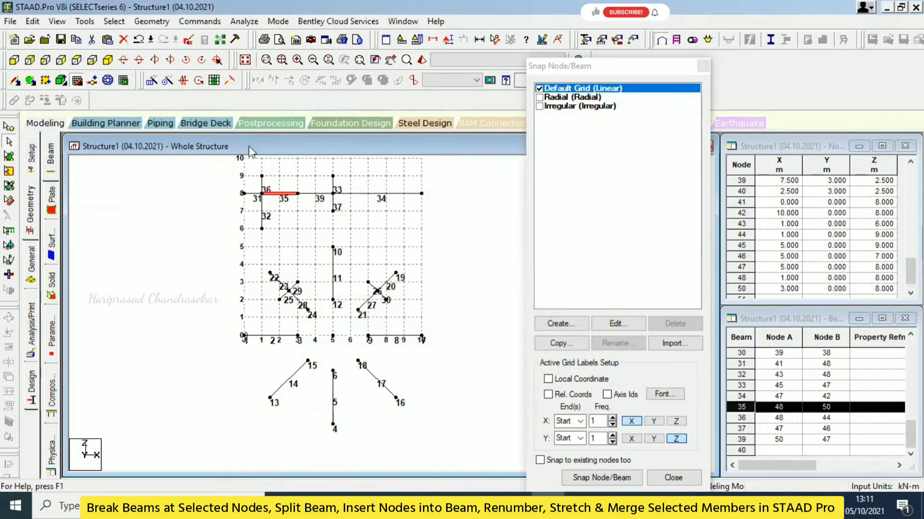
- Renumber members sorted by Member No. ascending, turning merged beam 35 into beam 38
left_click(151, 21)
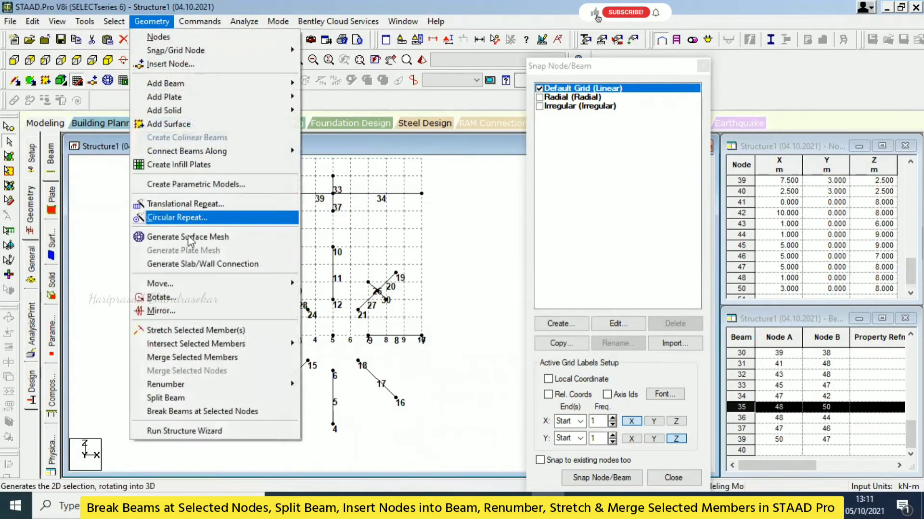
mouse_move(212, 385)
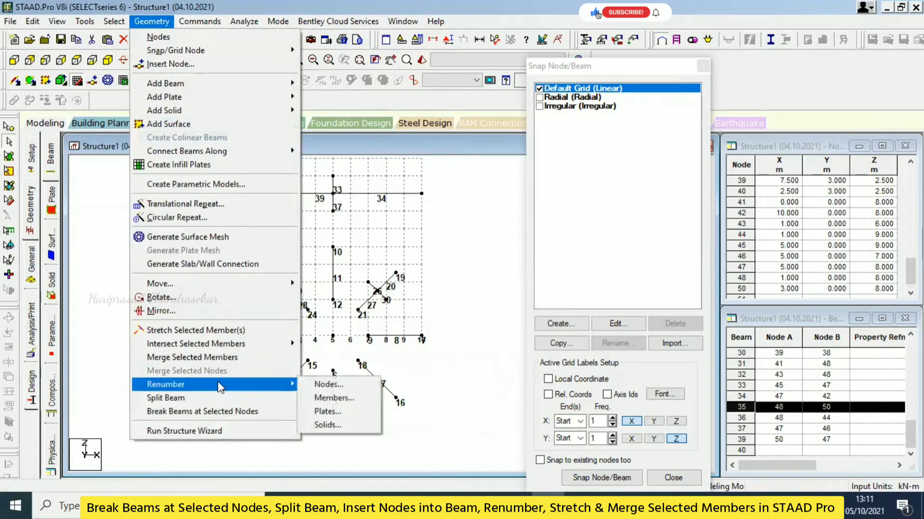
left_click(327, 399)
left_click(503, 296)
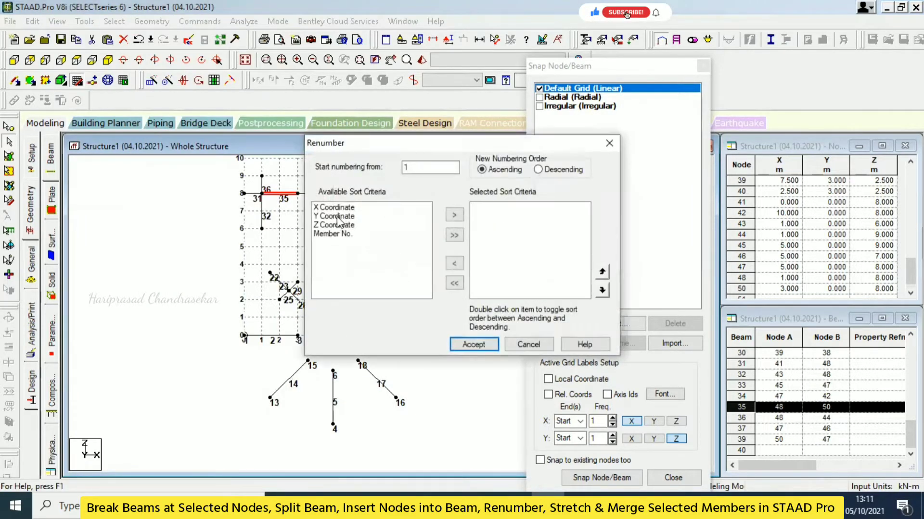
left_click(362, 234)
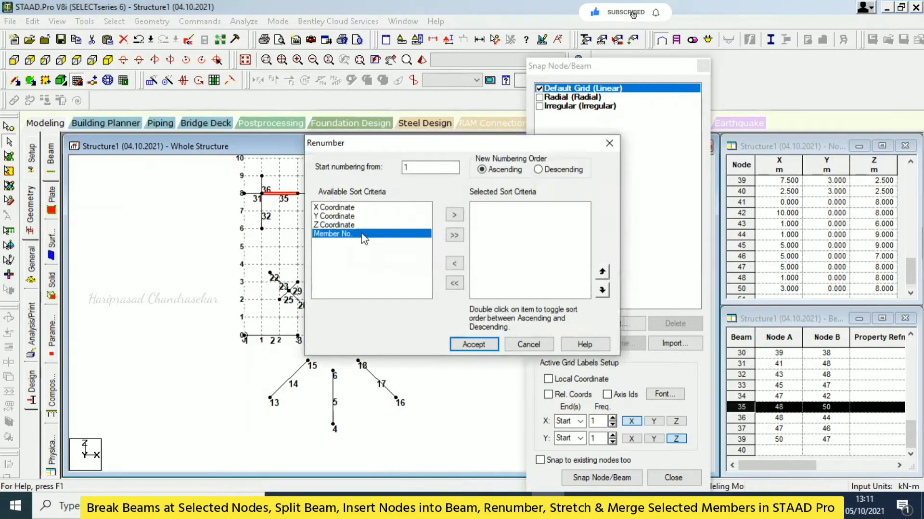
left_click(454, 215)
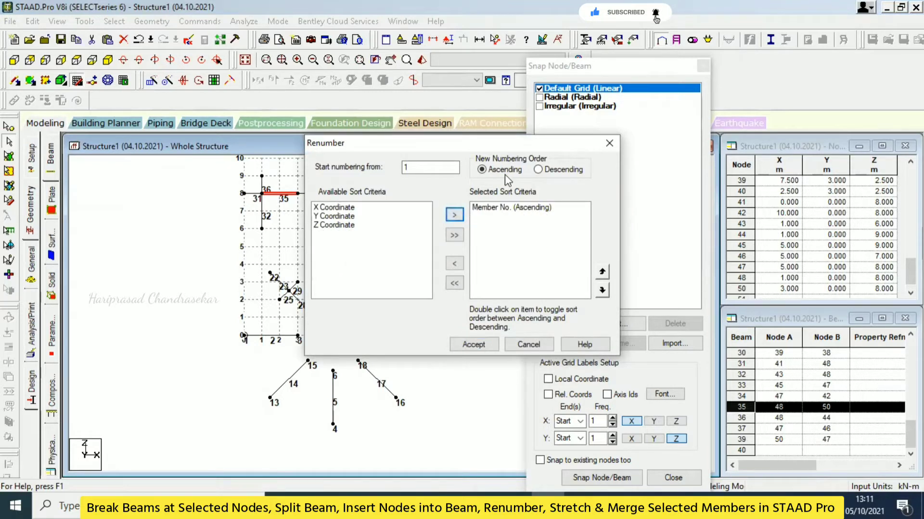
left_click(486, 345)
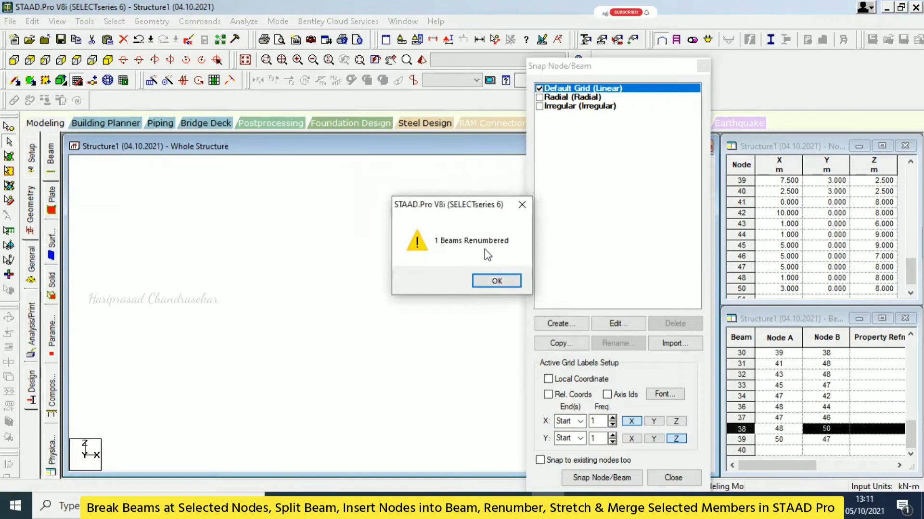
left_click(493, 282)
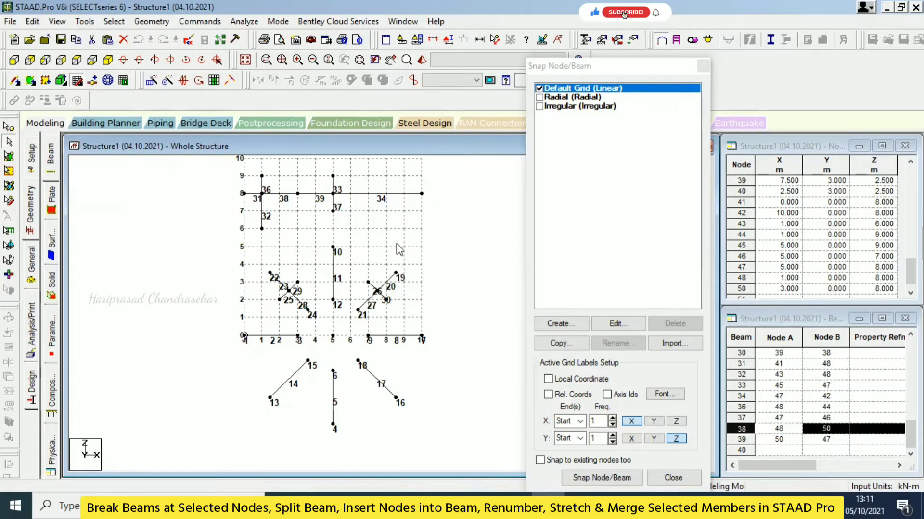
- Toggle node numbers on and back off, and switch to the isometric view
key("shift+n")
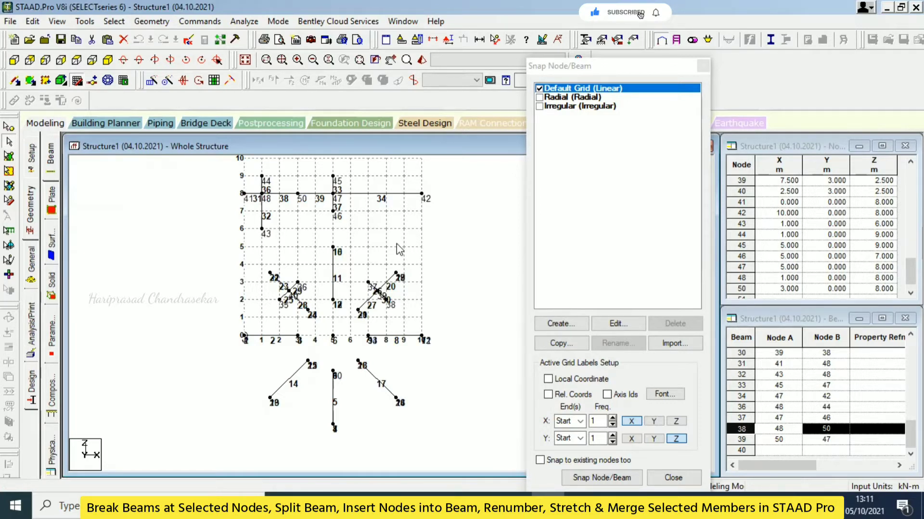
key("shift+n")
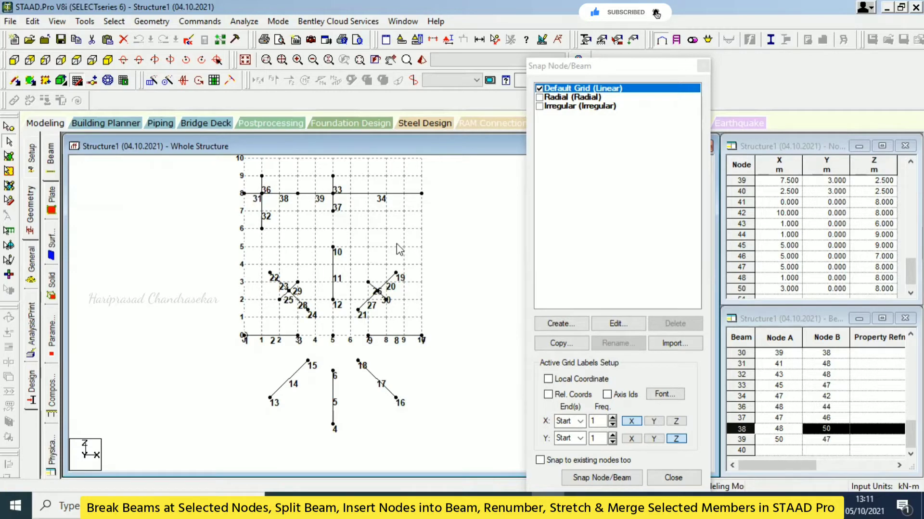
left_click(108, 60)
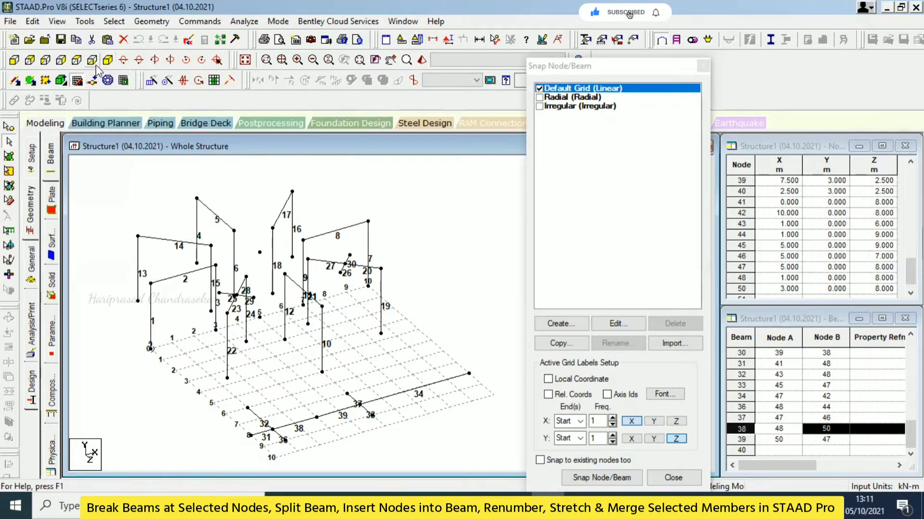
- Delete base beams 31–33 and 36–39 together with their orphan nodes
left_click_drag(369, 377, 227, 466)
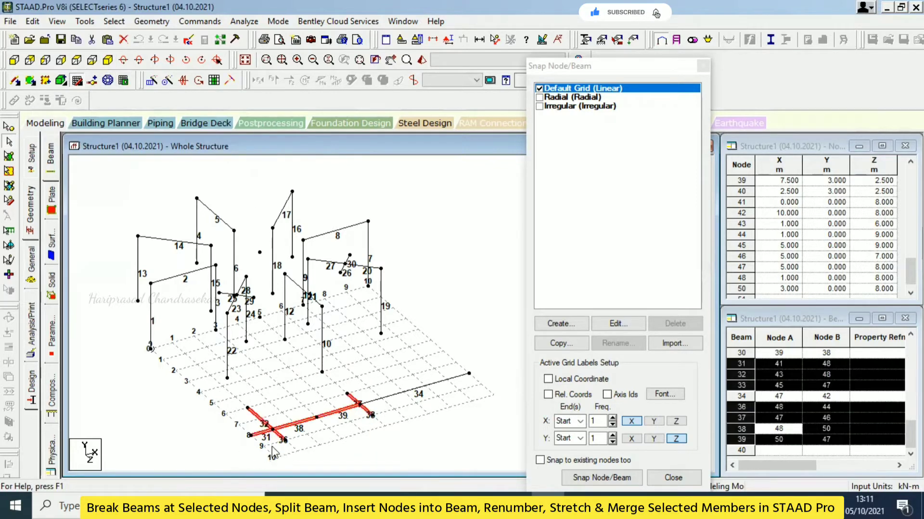
key("Delete")
left_click(495, 281)
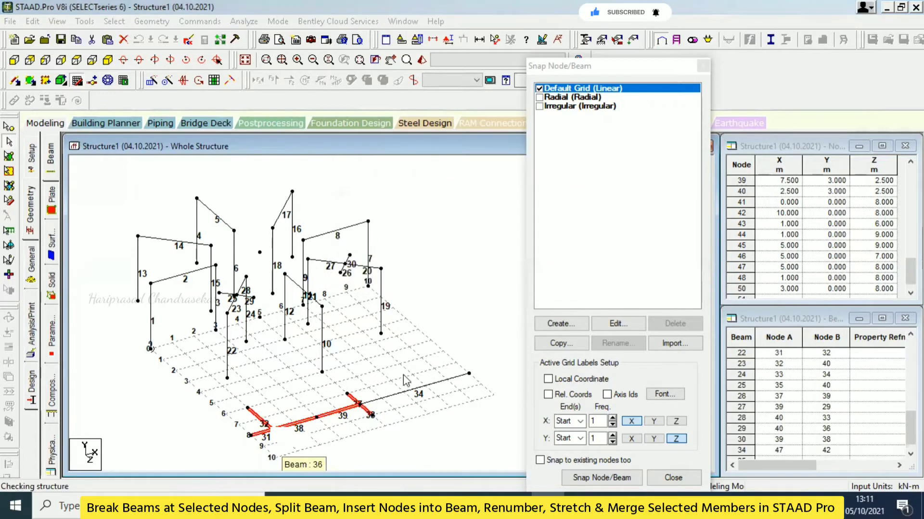
left_click(496, 281)
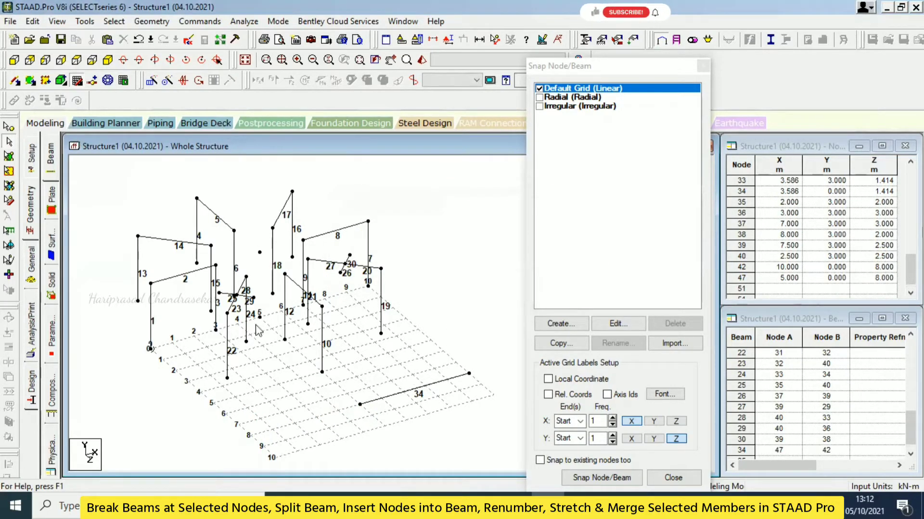
- Attempt member renumbering with nothing selected and dismiss the select-entities message
left_click(151, 21)
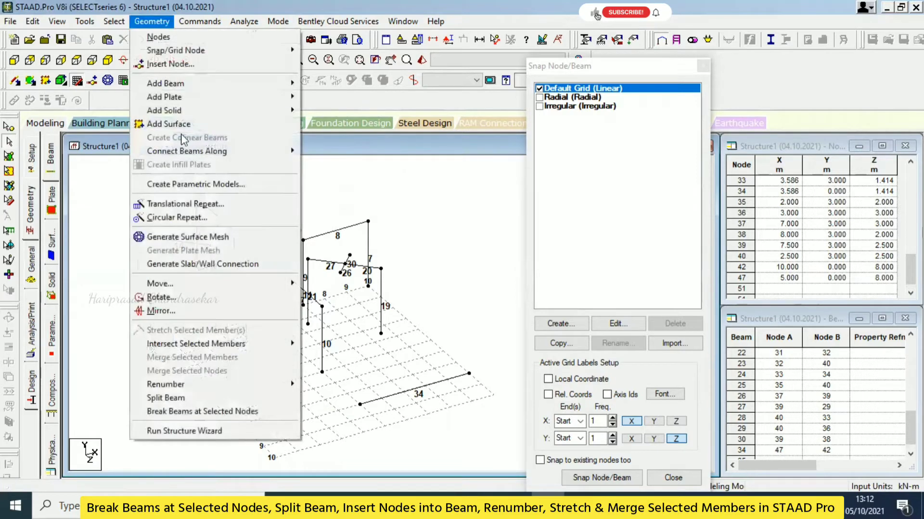
mouse_move(229, 386)
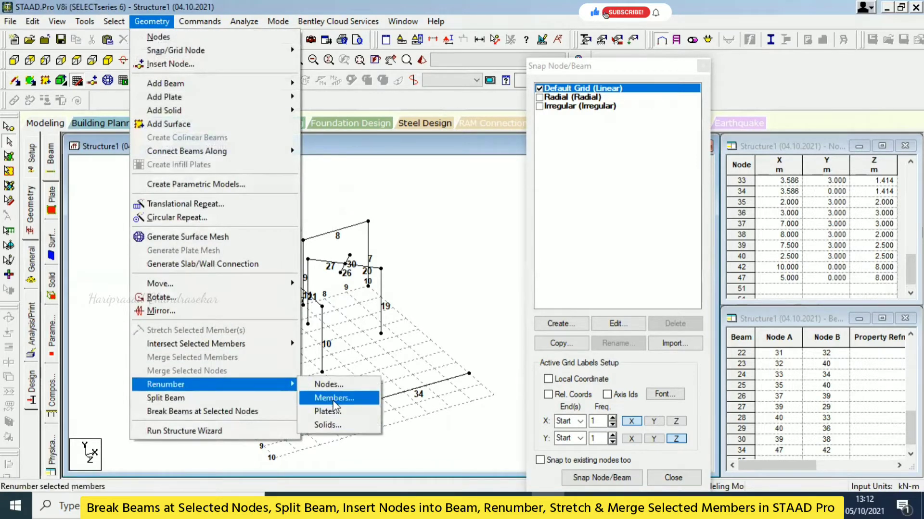
left_click(356, 398)
left_click(504, 296)
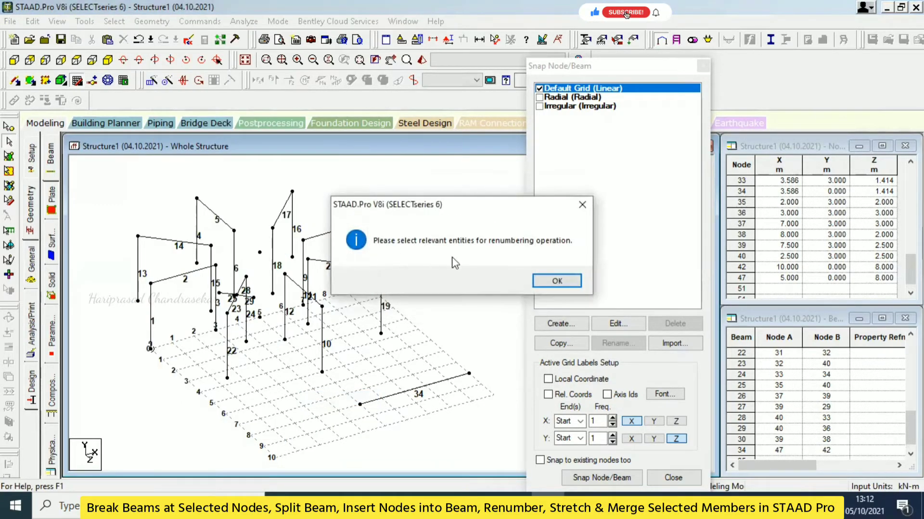
left_click(559, 282)
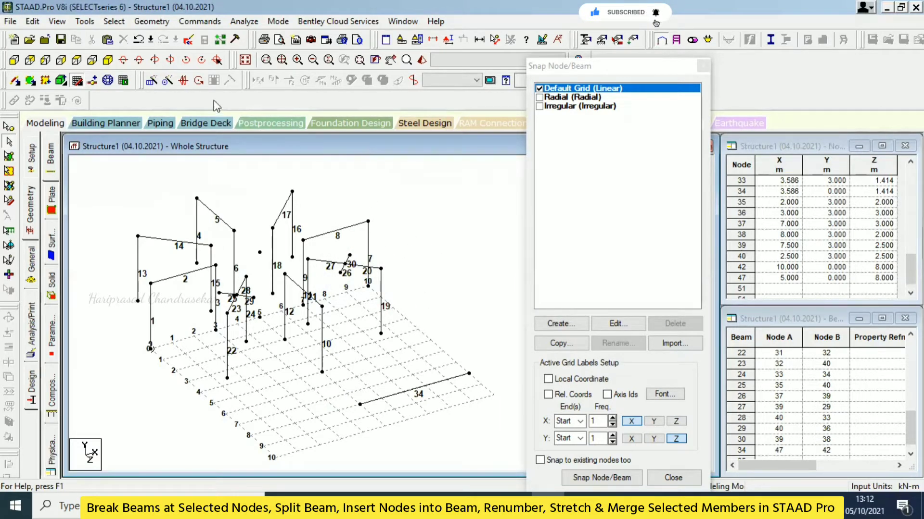
- Attempt plate renumbering, dismiss the warning, and select all beams with Ctrl+A
left_click(166, 28)
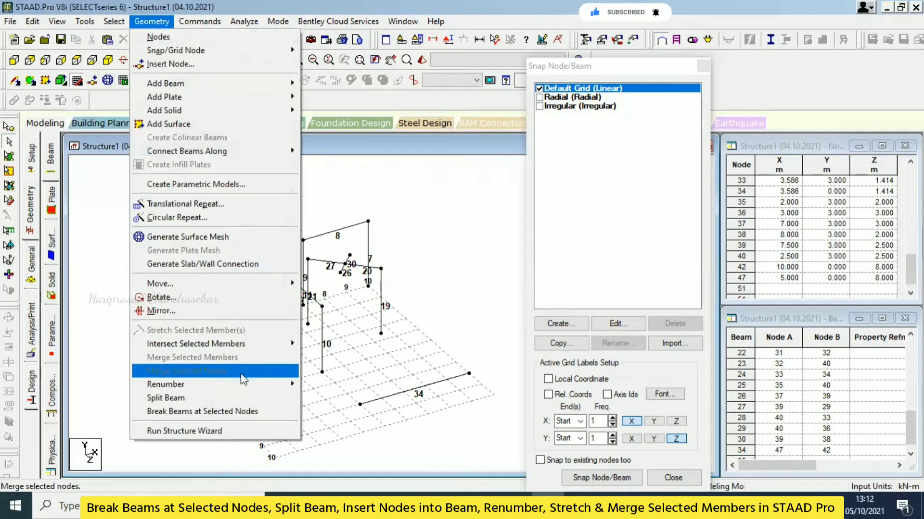
mouse_move(243, 385)
left_click(329, 412)
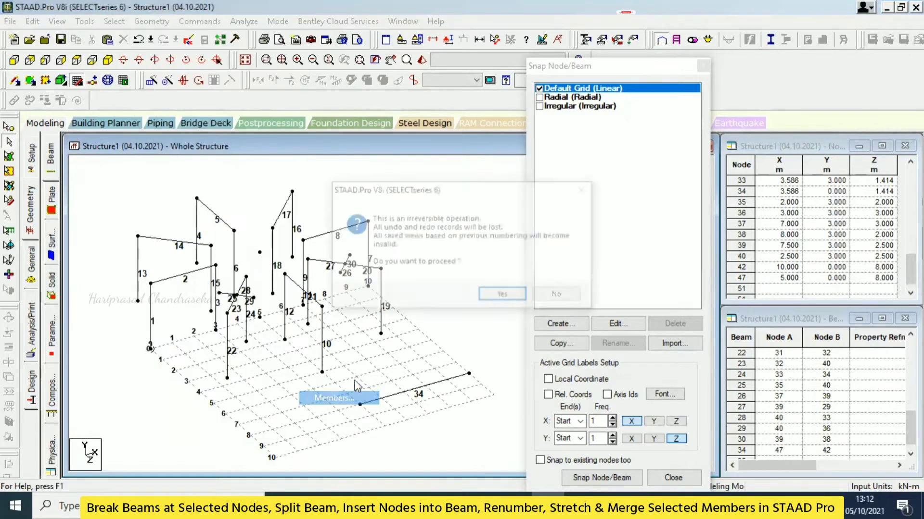
left_click(486, 294)
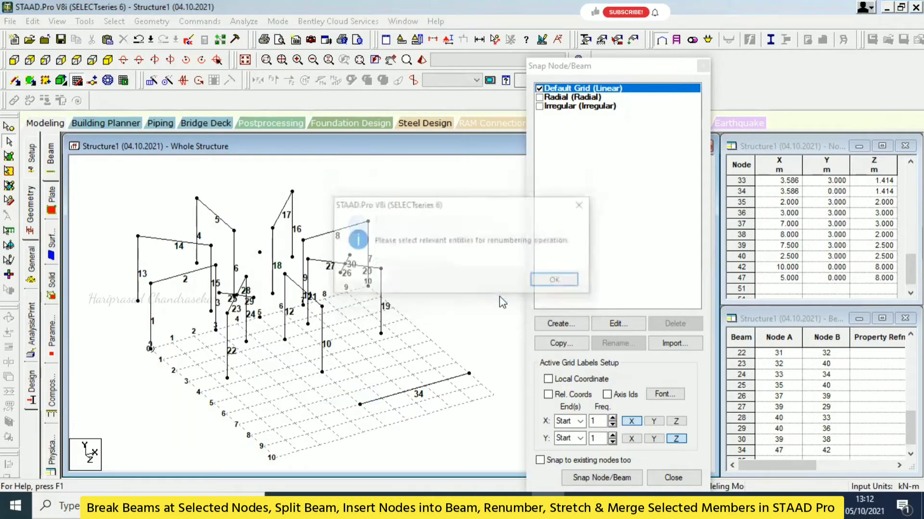
left_click(556, 281)
key("ctrl+a")
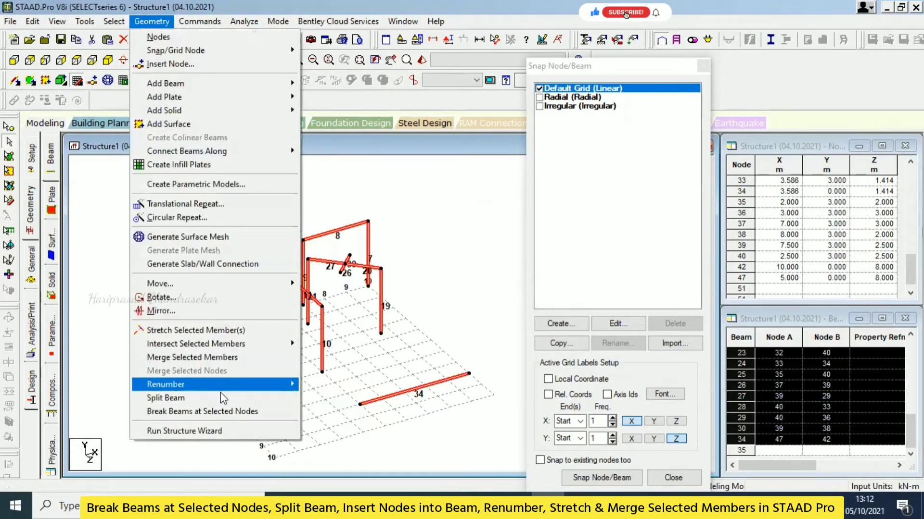
- Renumber all 31 beams starting from 100, so they run 100–130
mouse_move(224, 385)
left_click(337, 398)
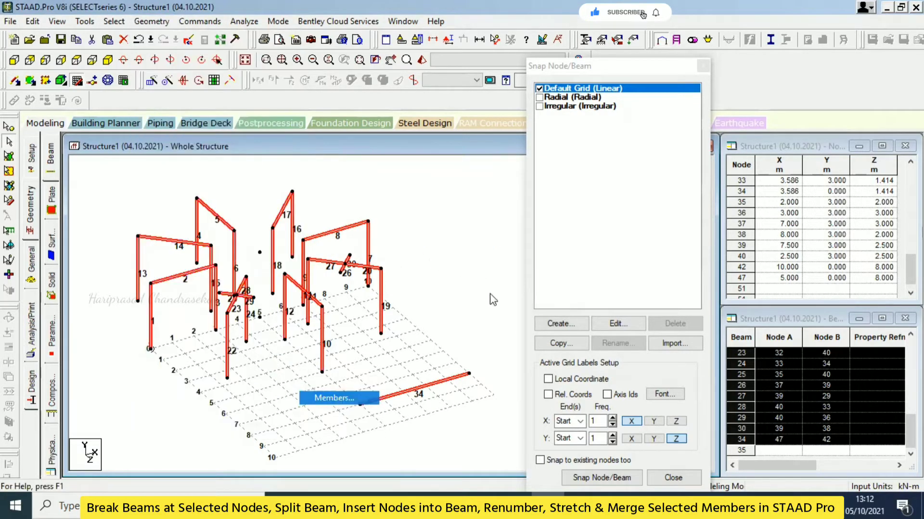
left_click(337, 234)
left_click(454, 214)
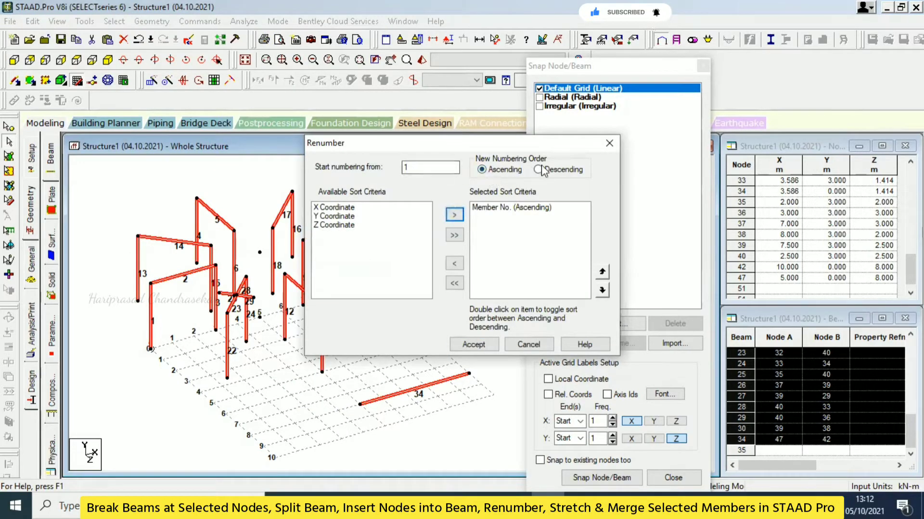
double_click(418, 167)
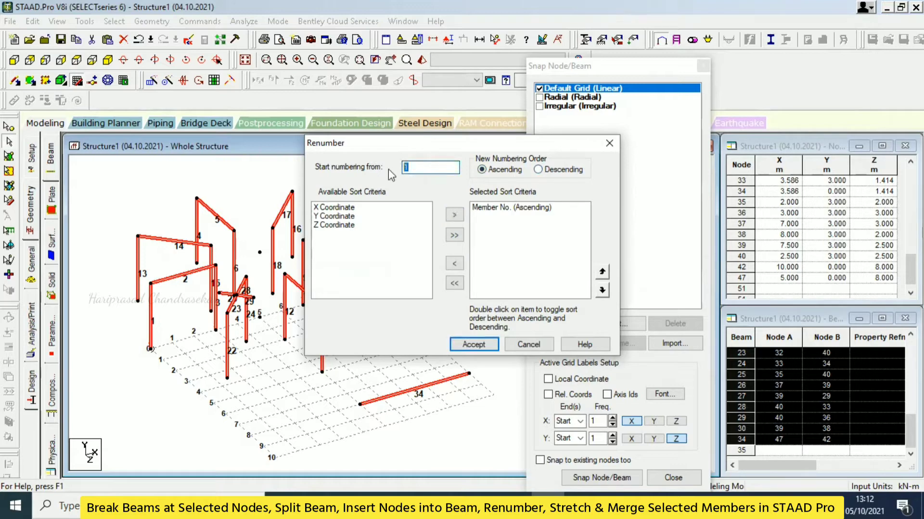
type("100")
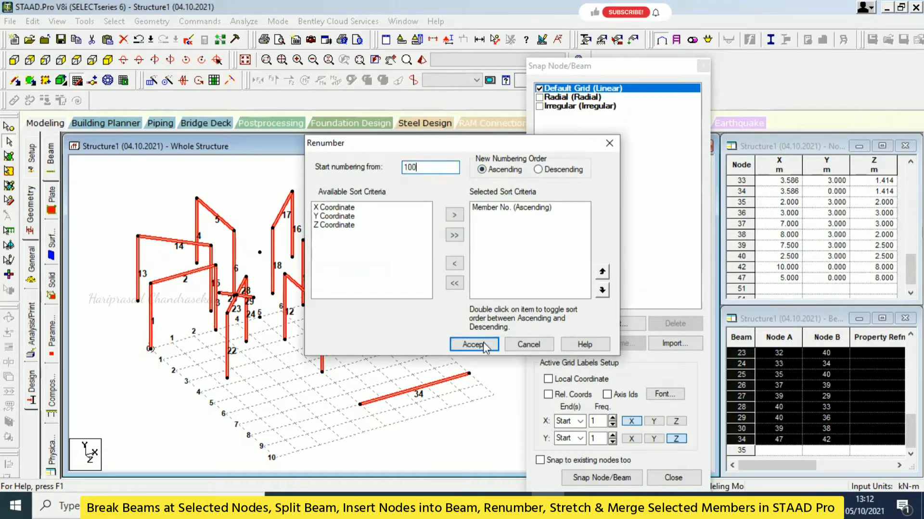
left_click(489, 344)
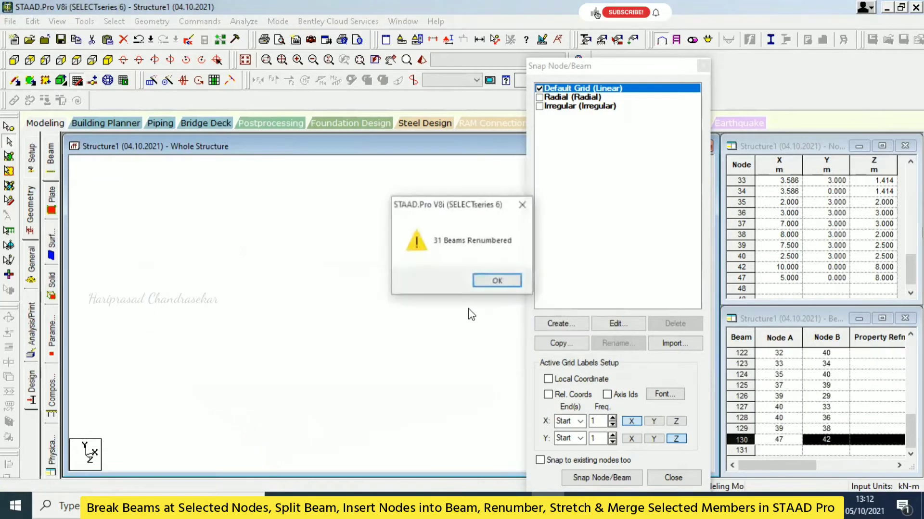
left_click(497, 281)
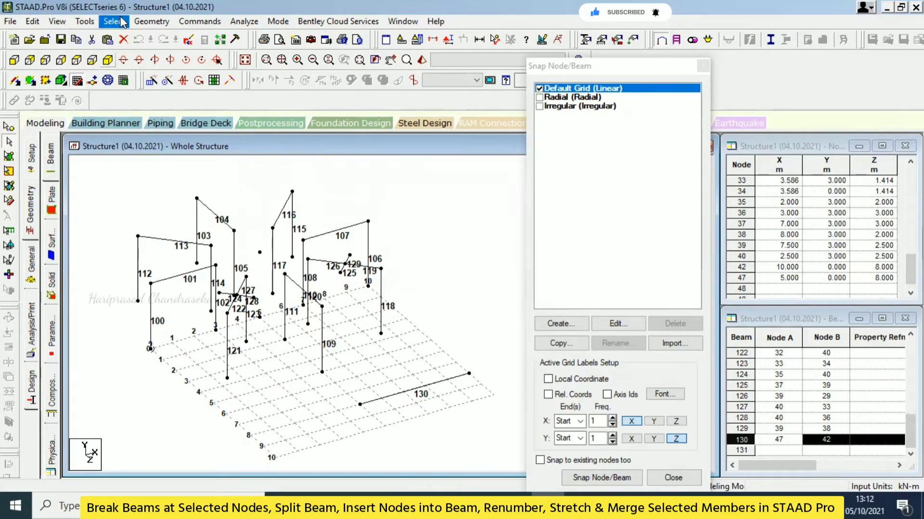
left_click(158, 23)
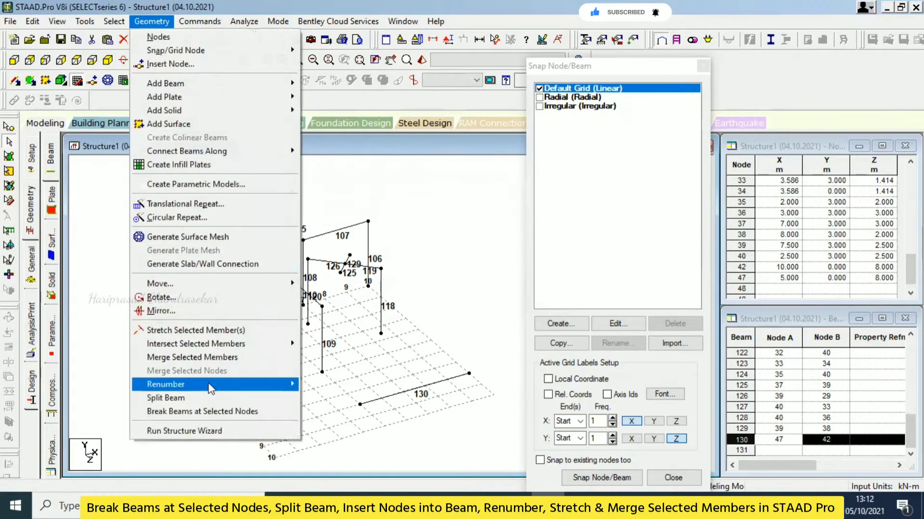
mouse_move(214, 385)
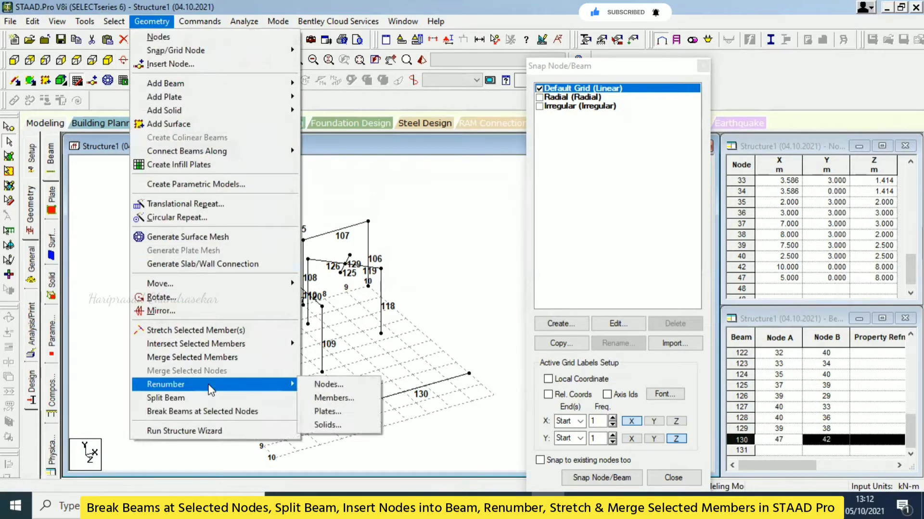
left_click(343, 385)
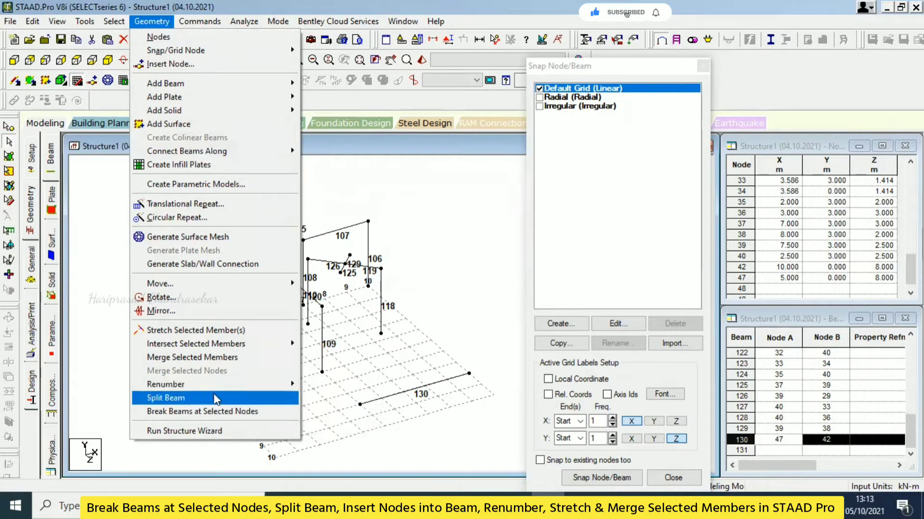
left_click(240, 399)
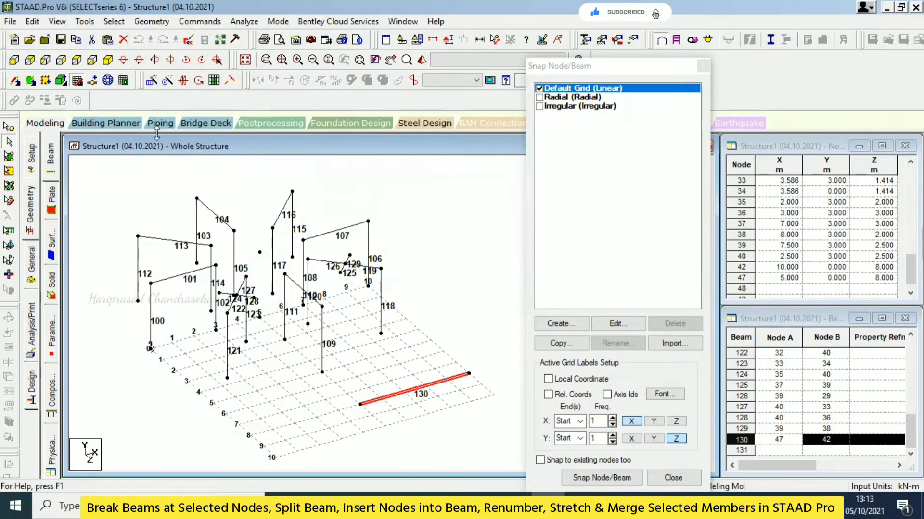
left_click(151, 21)
left_click(231, 396)
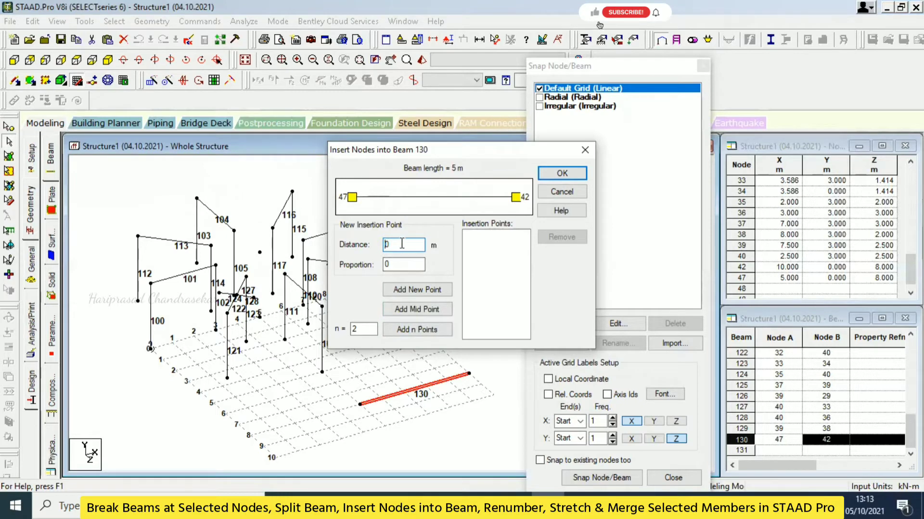
left_click(425, 310)
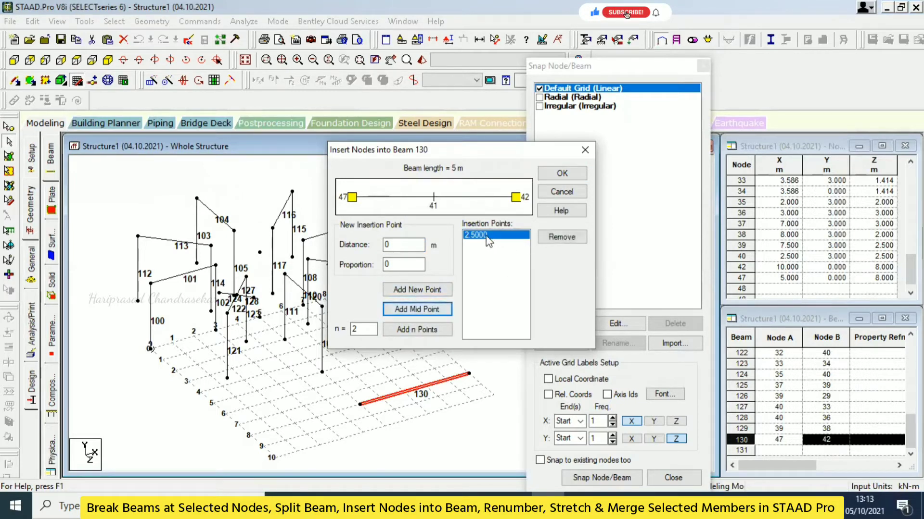
left_click(561, 173)
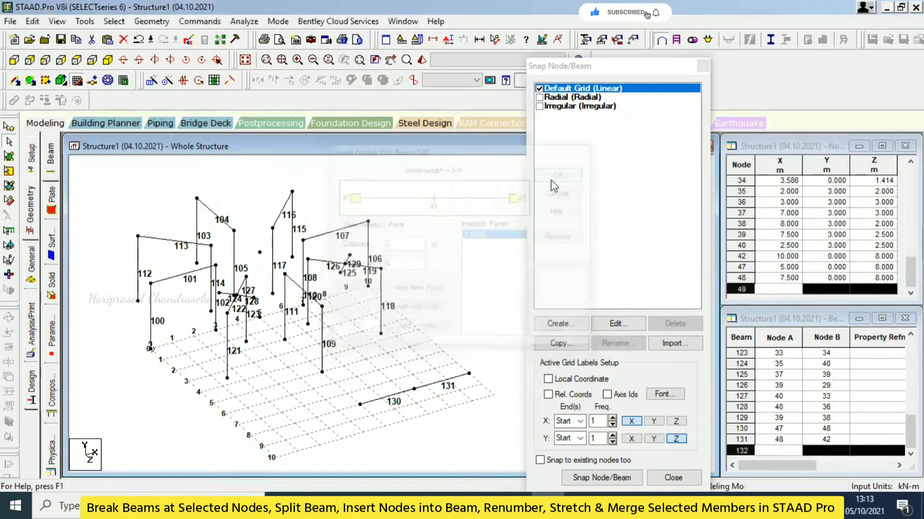
left_click(398, 395)
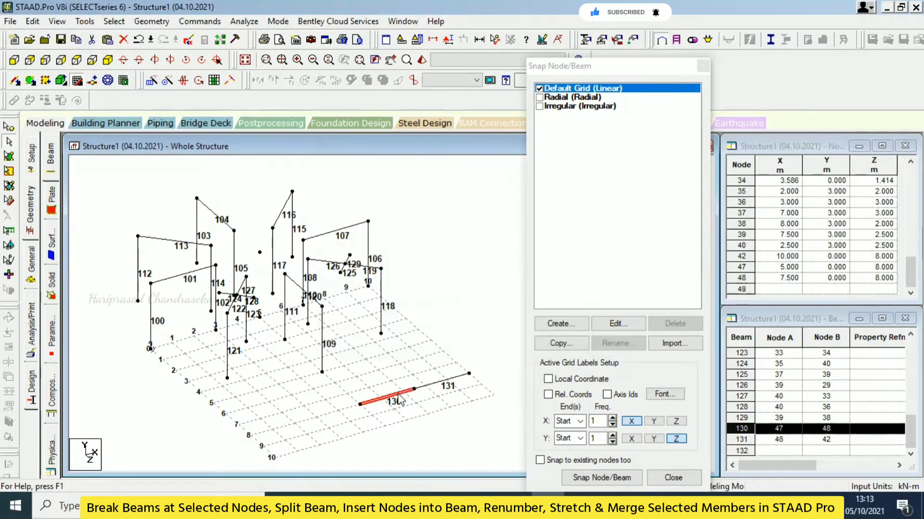
left_click(433, 384)
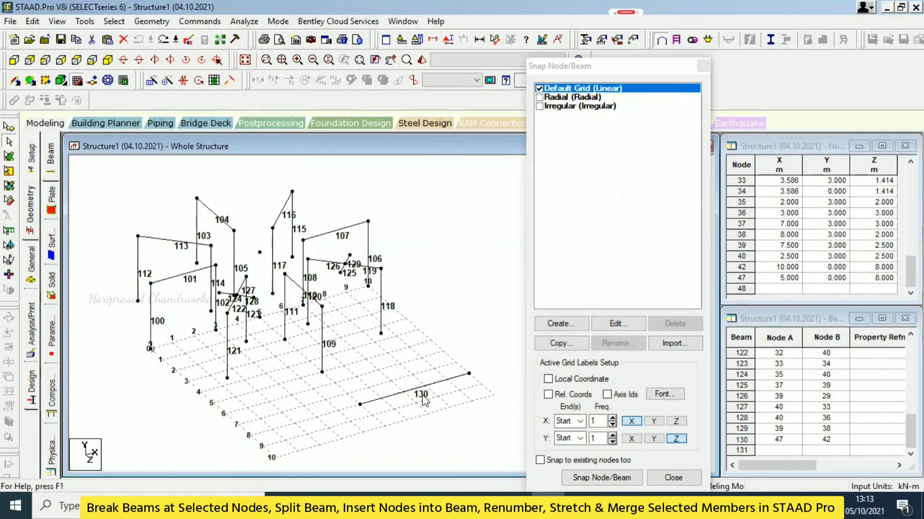
key("ctrl+z")
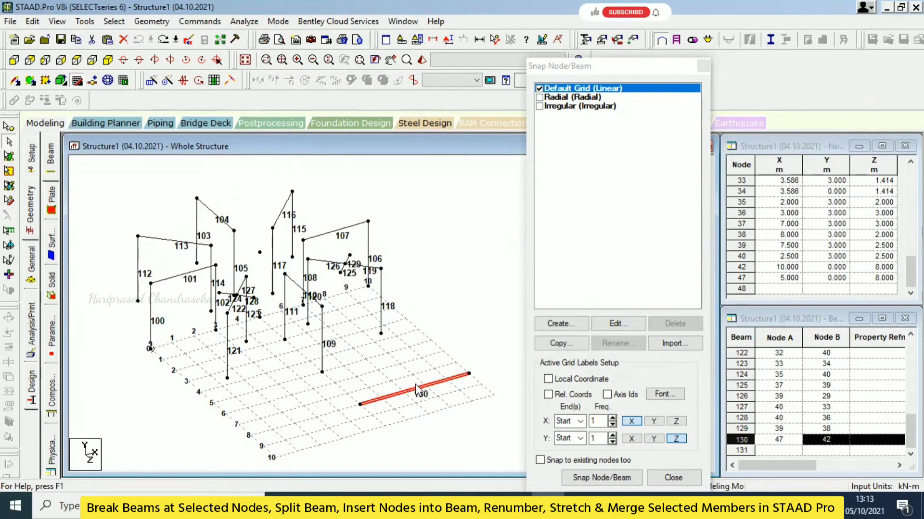
left_click(148, 23)
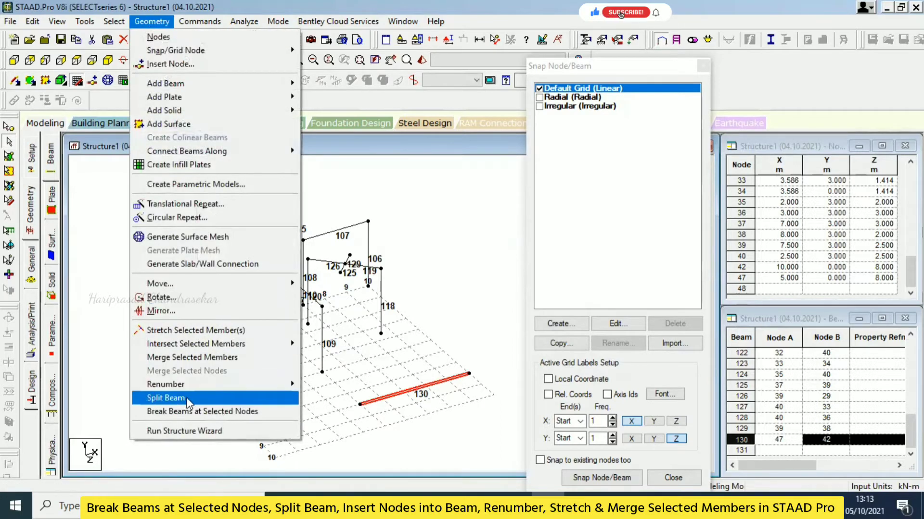
left_click(173, 397)
type("1")
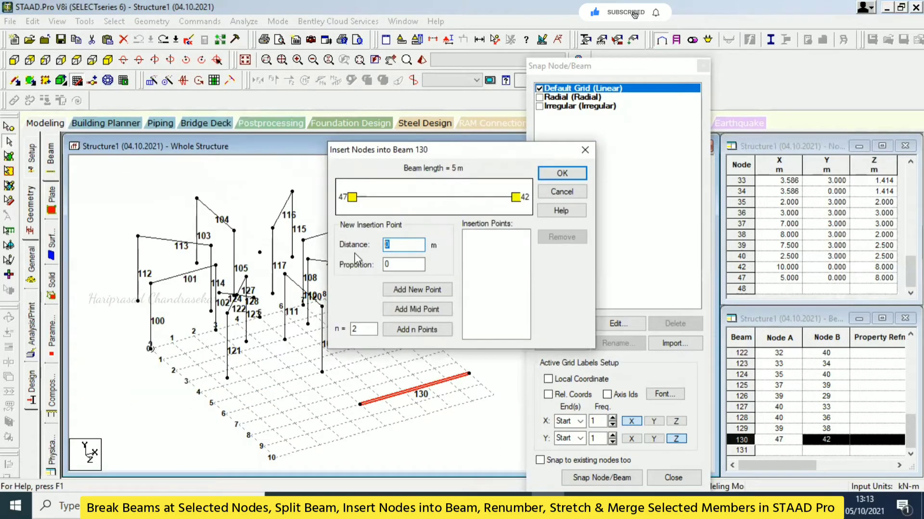
left_click(422, 290)
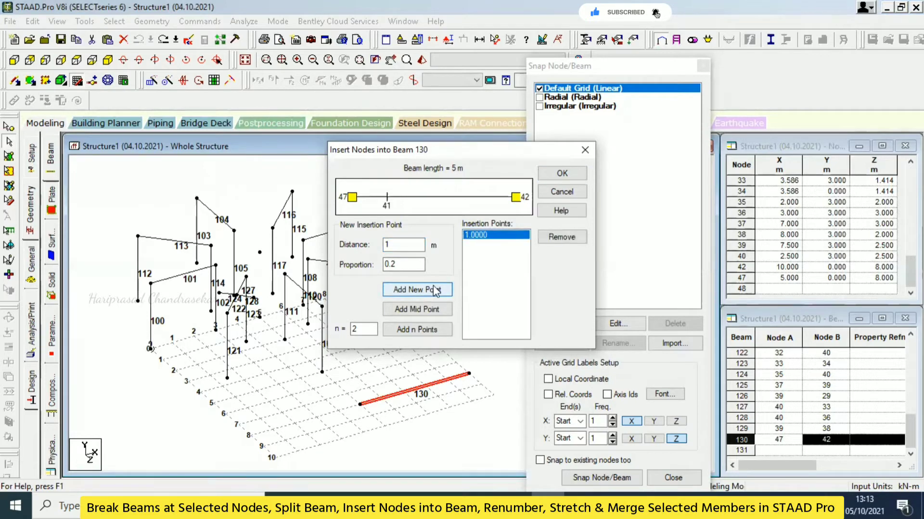
left_click(562, 174)
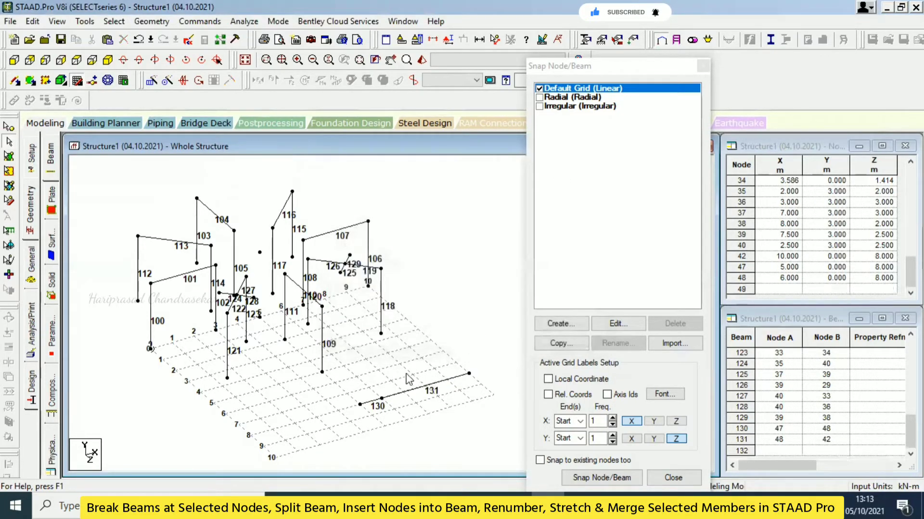
key("ctrl+z")
left_click(406, 392)
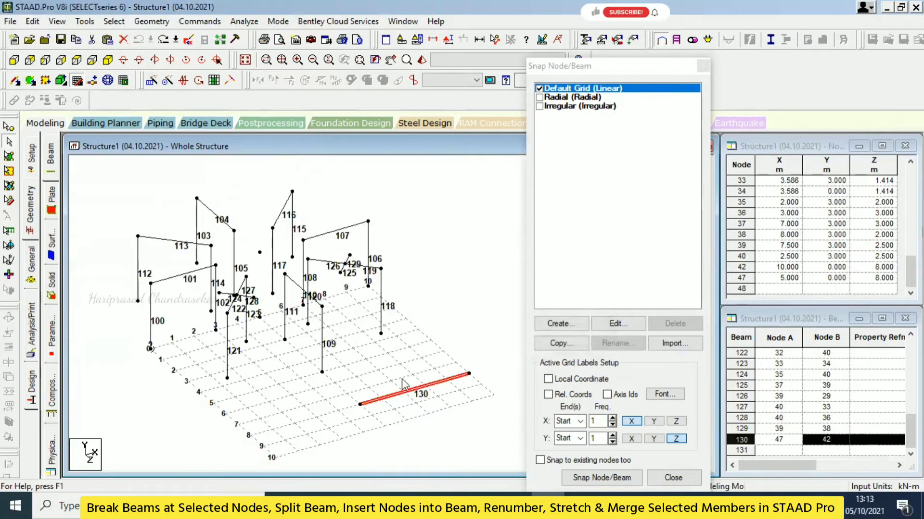
- Insert five equally spaced nodes on beam 130, splitting it into six equal beams
left_click(183, 21)
left_click(195, 397)
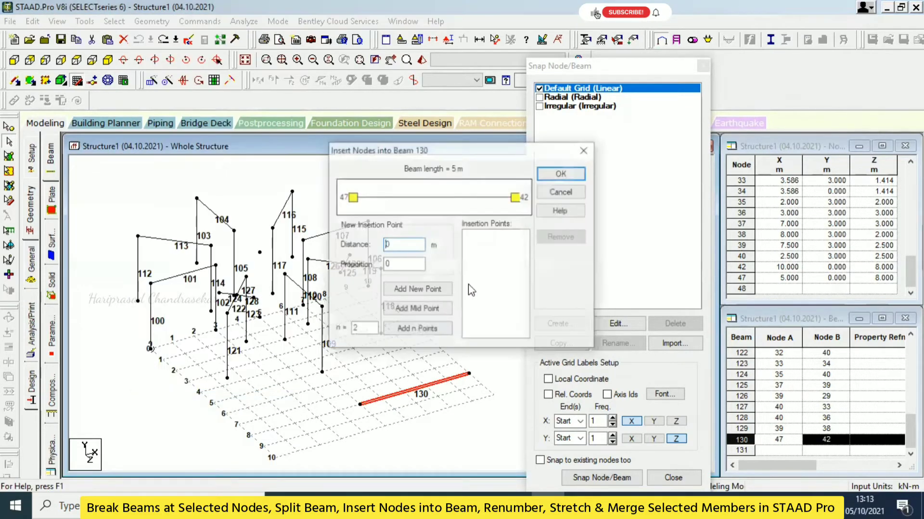
double_click(364, 328)
type("5")
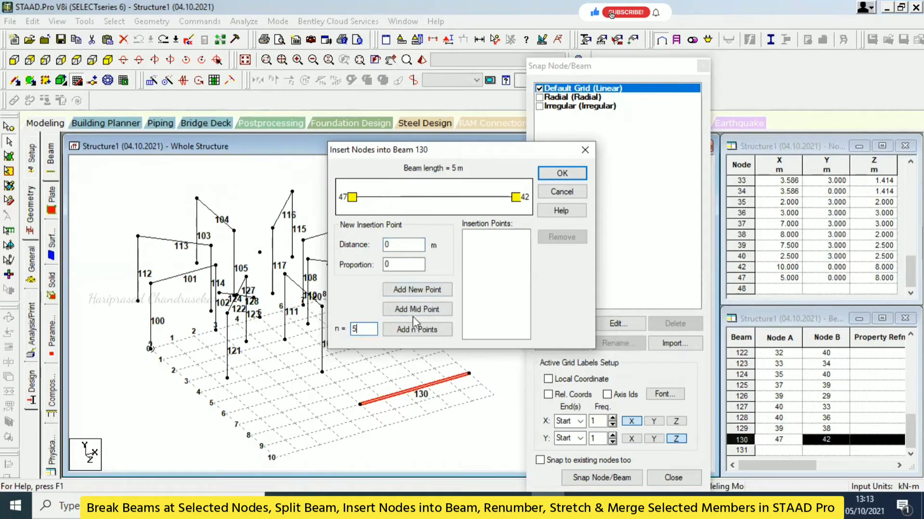
left_click(415, 330)
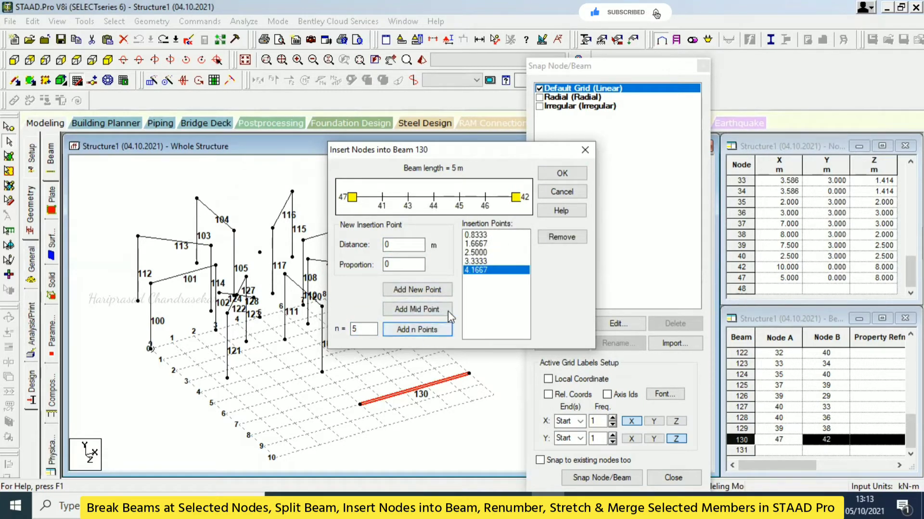
left_click(561, 173)
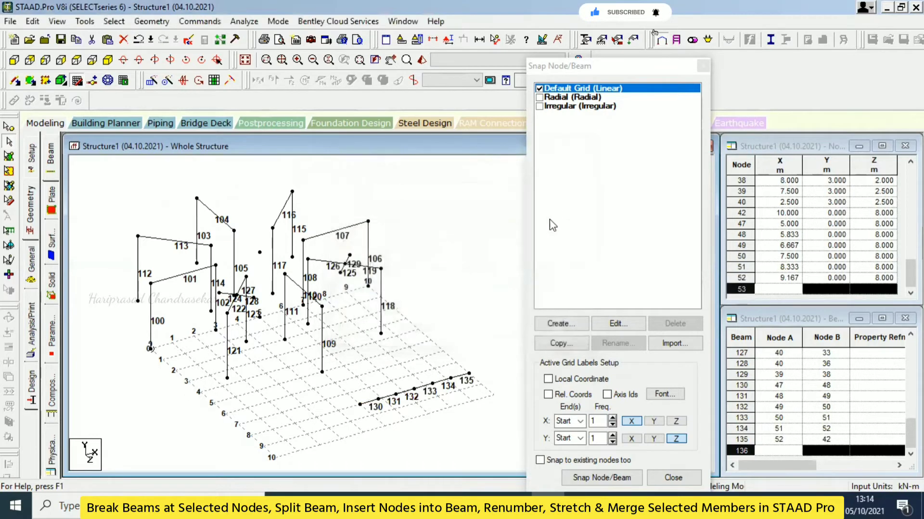
- Save the modified structure and begin a selection window around beams 130–135
scroll(425, 410, "up", 5)
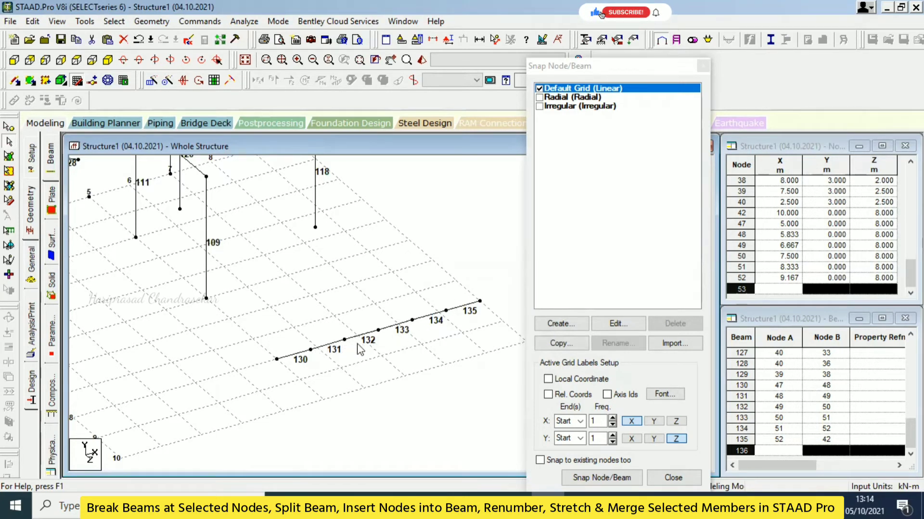
scroll(409, 291, "down", 1)
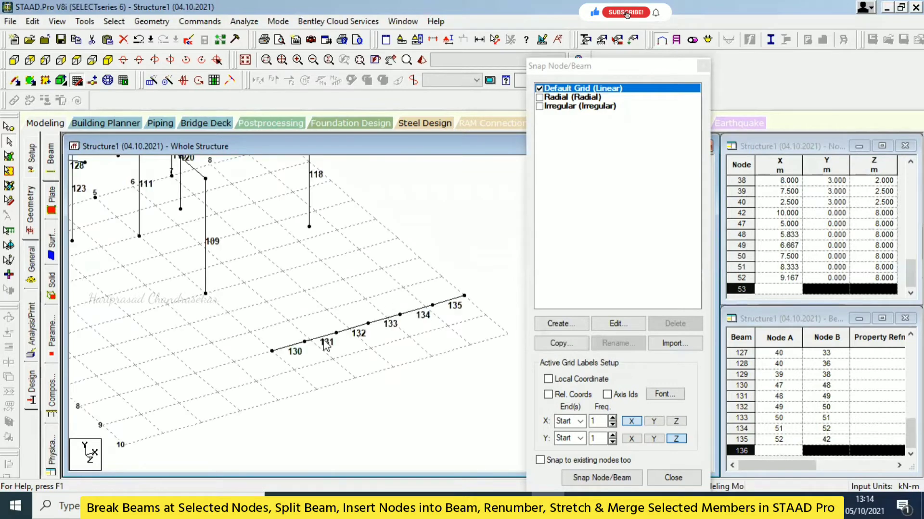
left_click(296, 352)
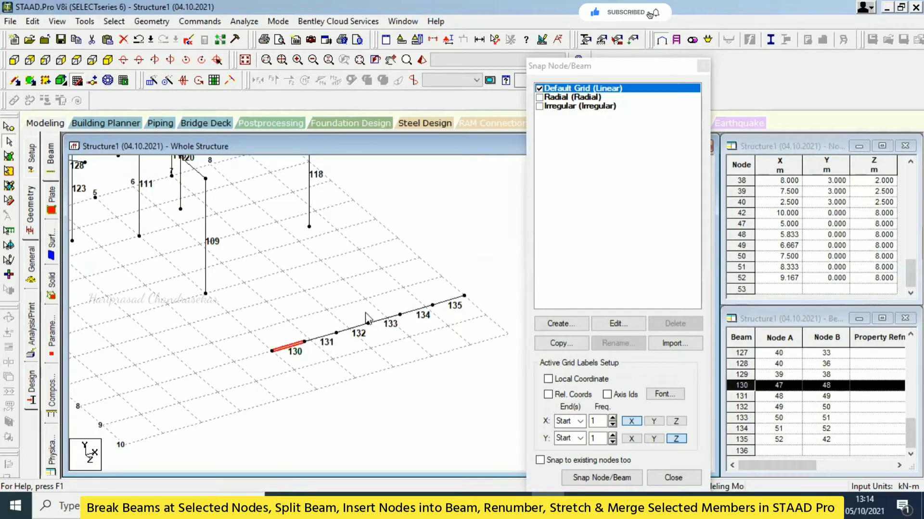
left_click(341, 318)
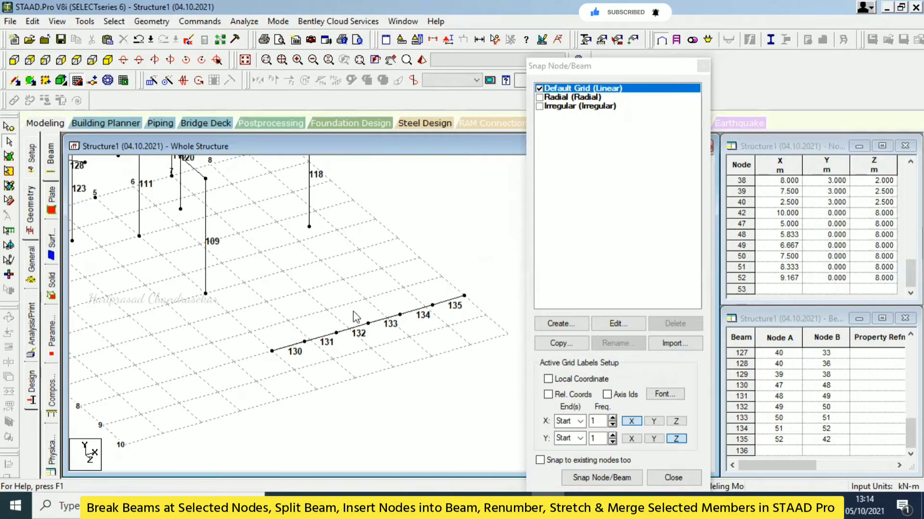
middle_click_drag(367, 311, 303, 316)
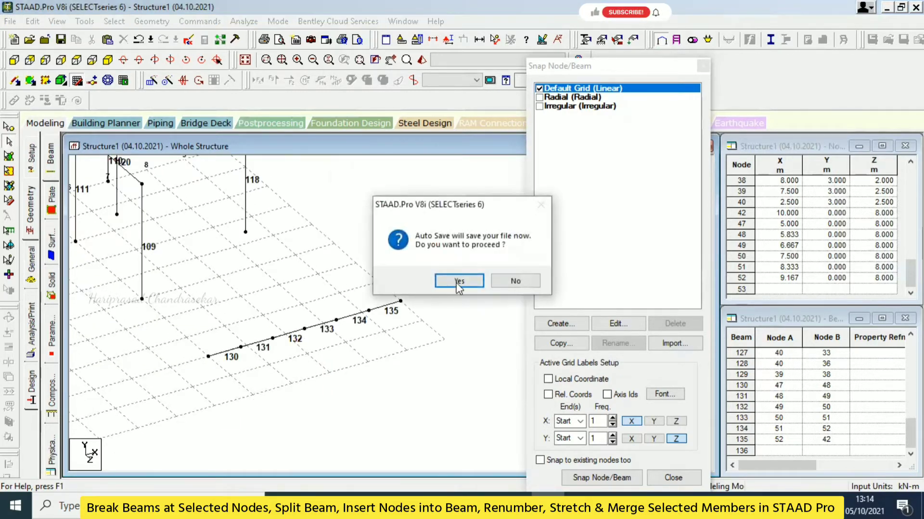
left_click(460, 281)
left_click(377, 269)
left_click_drag(382, 288, 195, 378)
- Merge selected beams 130–135 into a single beam numbered 130
left_click_drag(435, 272, 173, 386)
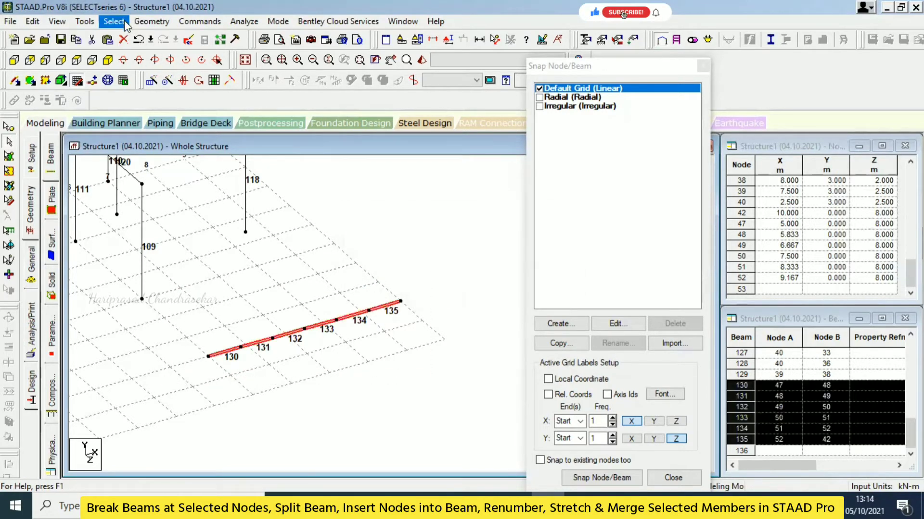
left_click(151, 21)
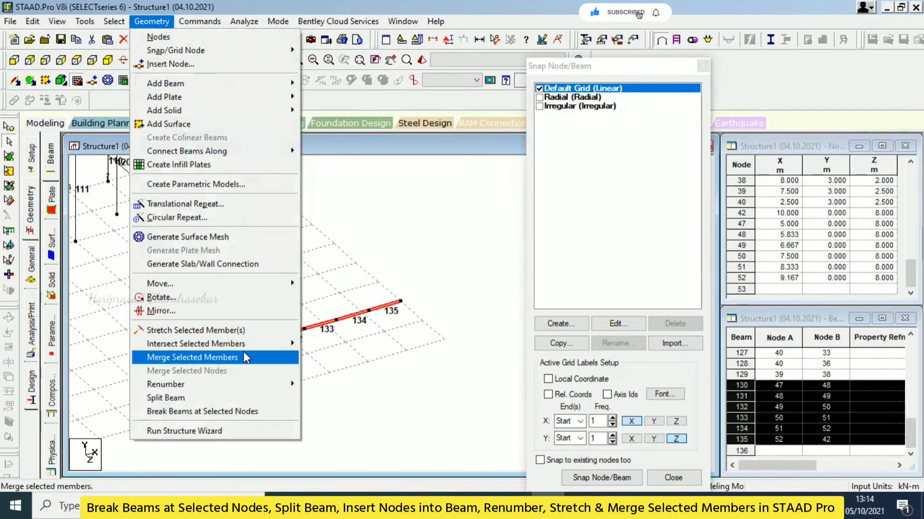
left_click(192, 357)
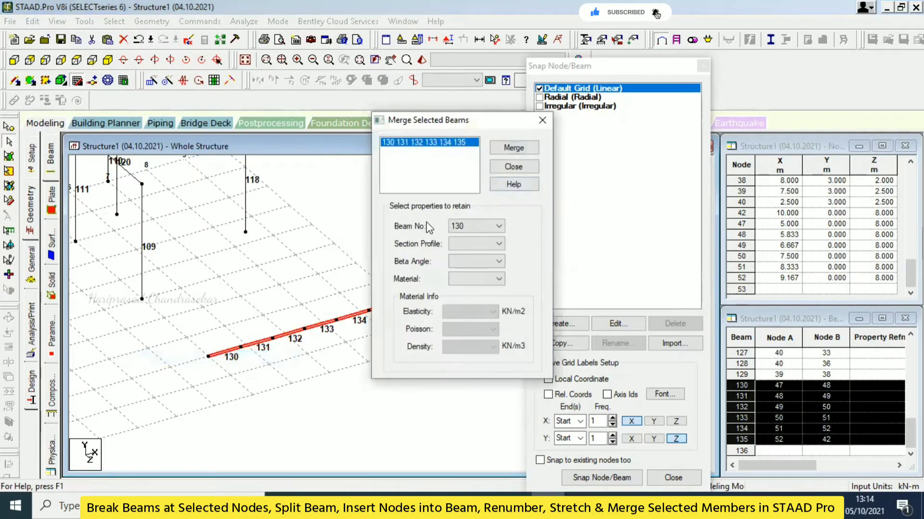
left_click(462, 227)
left_click(453, 239)
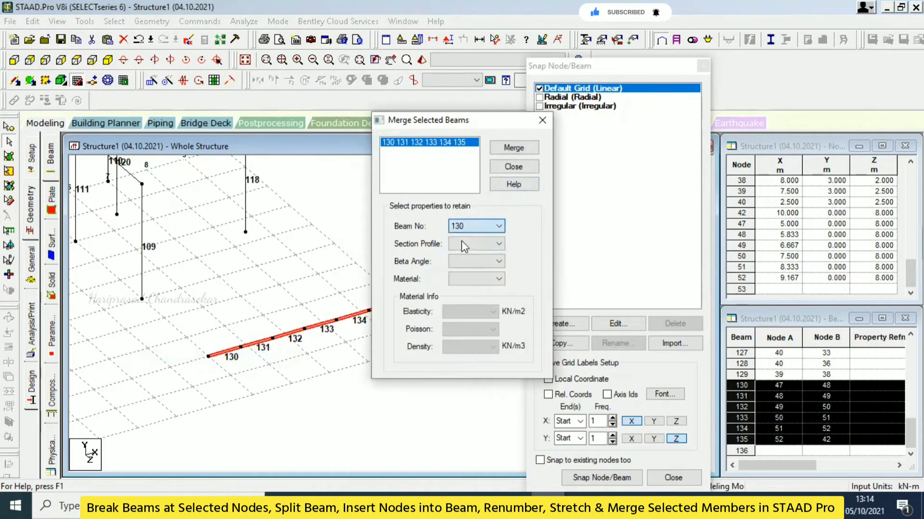
left_click(512, 148)
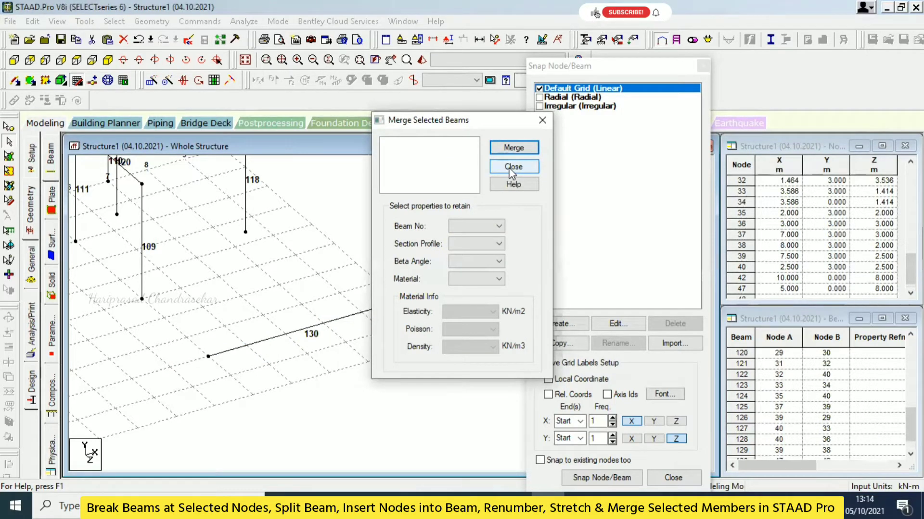
left_click(511, 167)
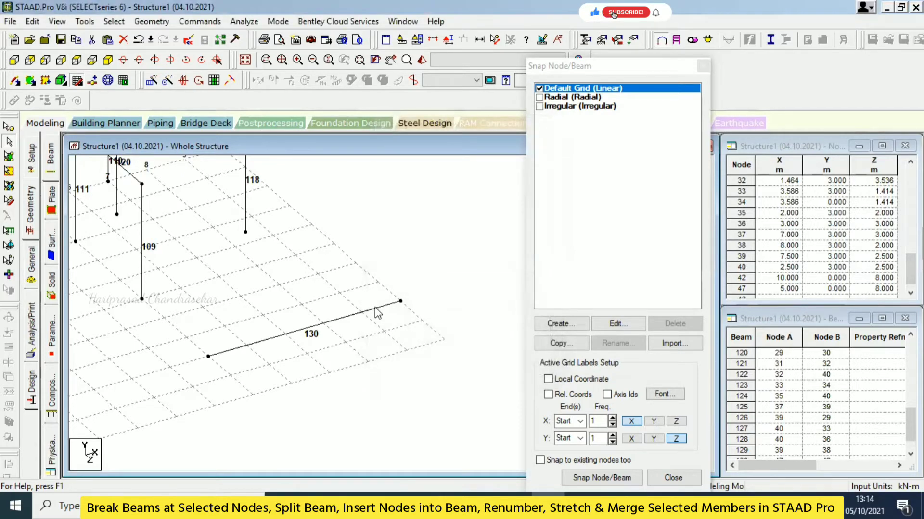
- Select the merged beam 130 and zoom out to see the whole model
left_click(379, 307)
scroll(375, 322, "down", 3)
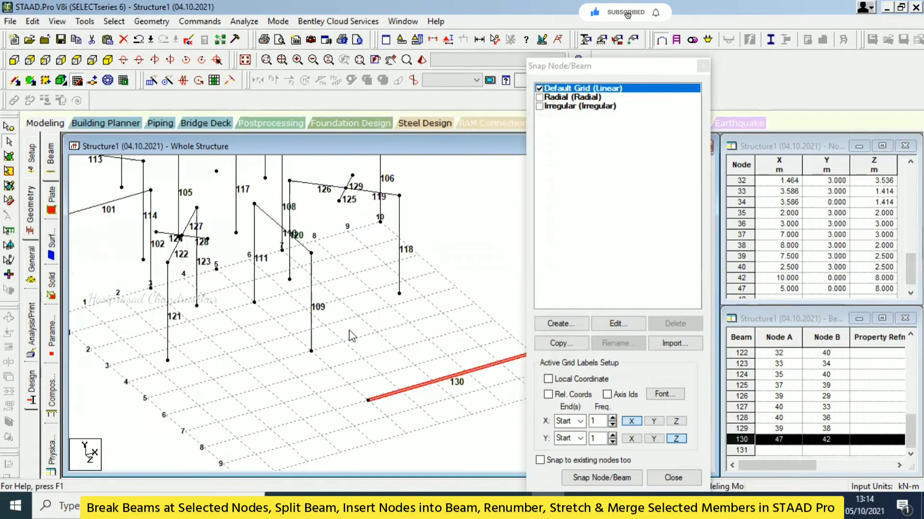
left_click(151, 21)
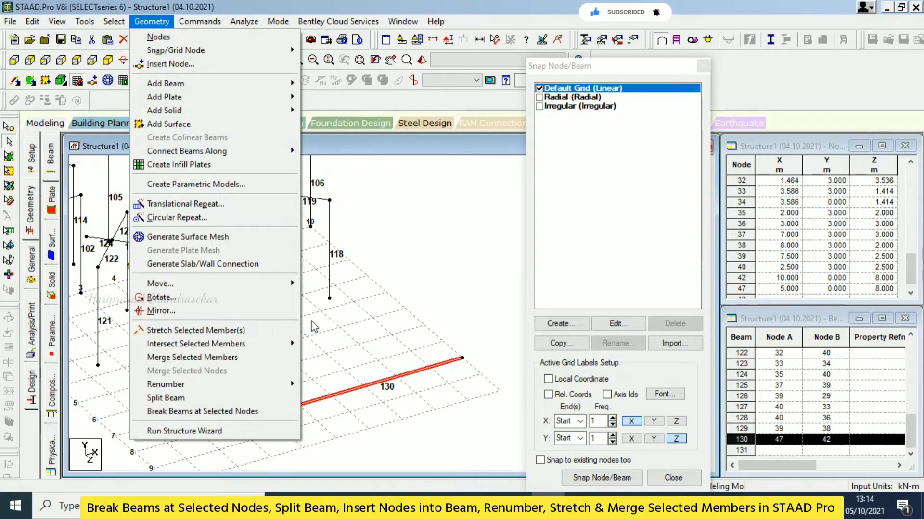
- Stretch beam 130 by 2 m from its start node and its end node, adding beams 131 and 132
left_click(258, 331)
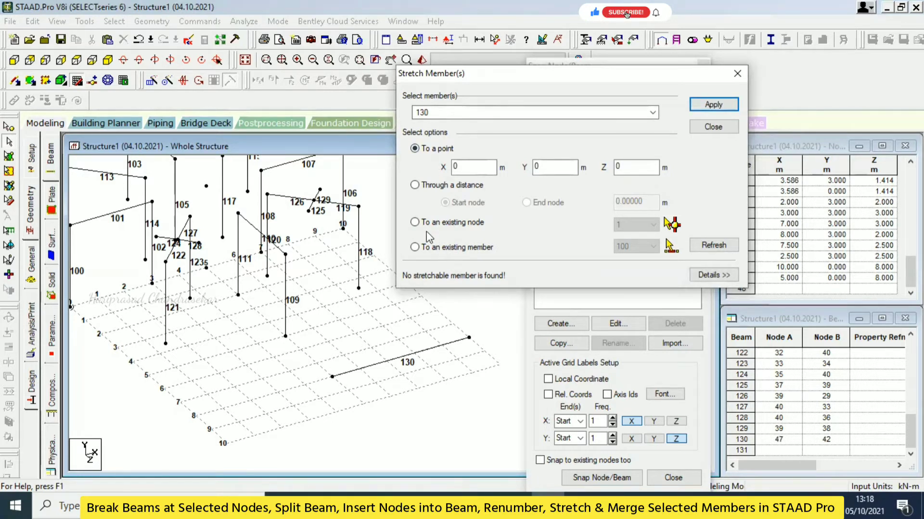
left_click(415, 185)
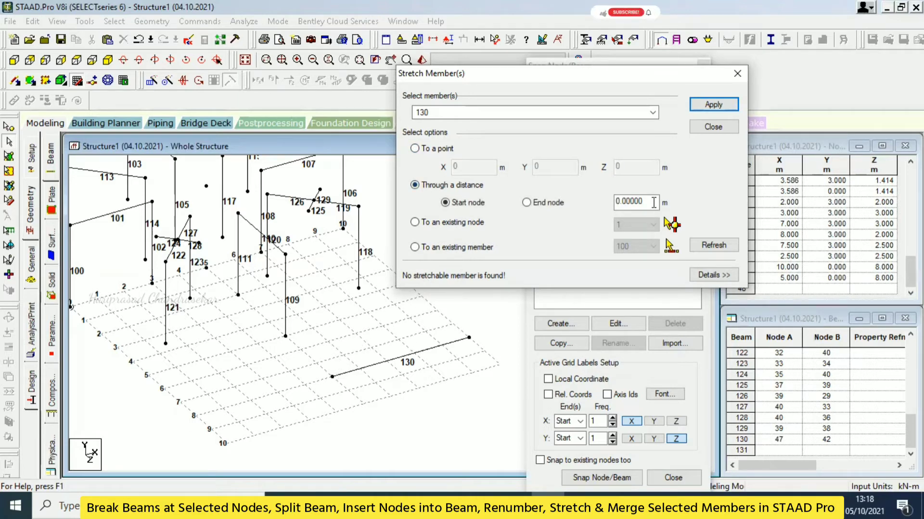
double_click(630, 201)
type("2")
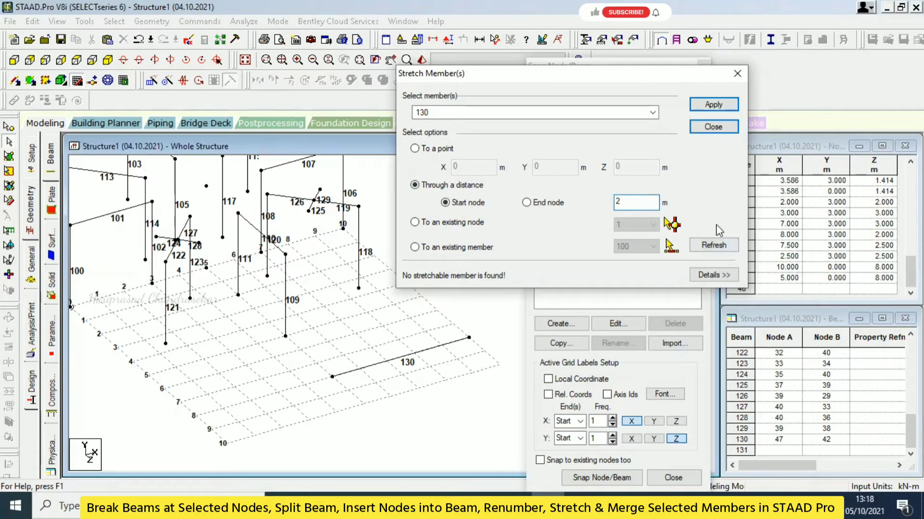
left_click(713, 104)
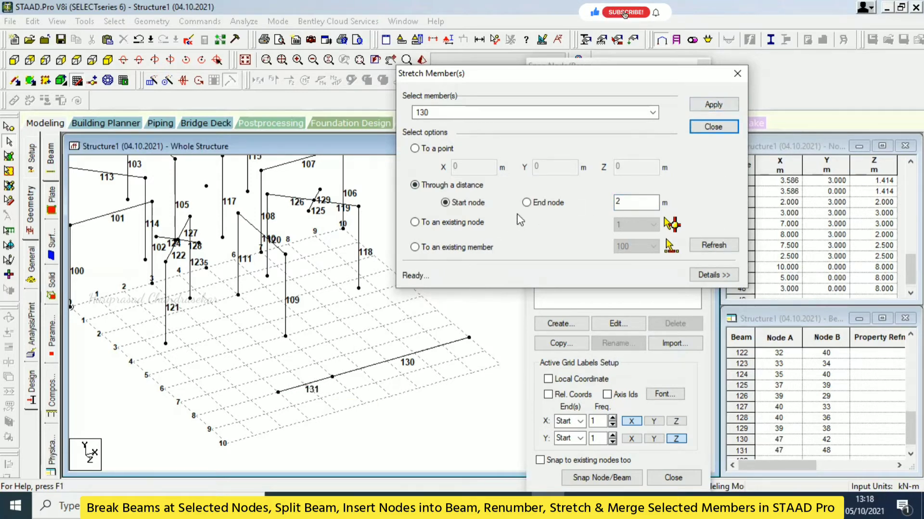
left_click(527, 202)
left_click(713, 105)
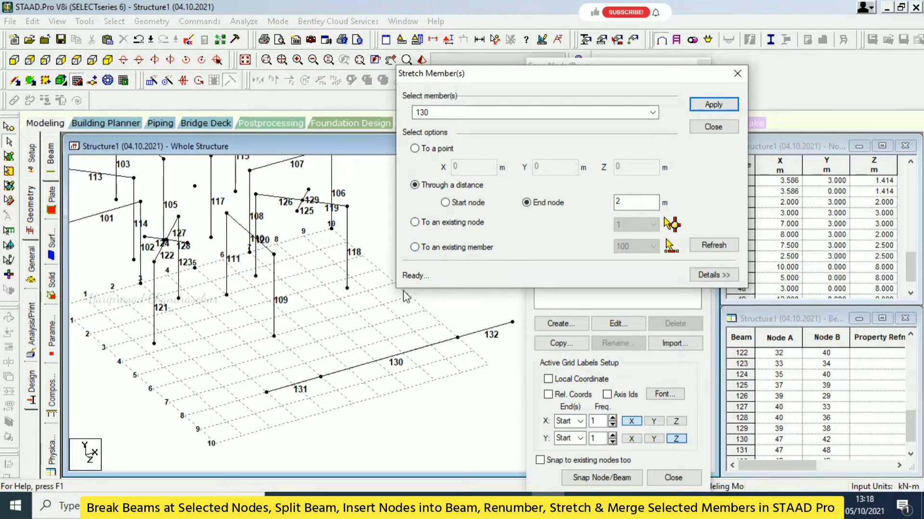
- Try stretching beam 130 to existing node 15, which finds no stretchable member
left_click(427, 227)
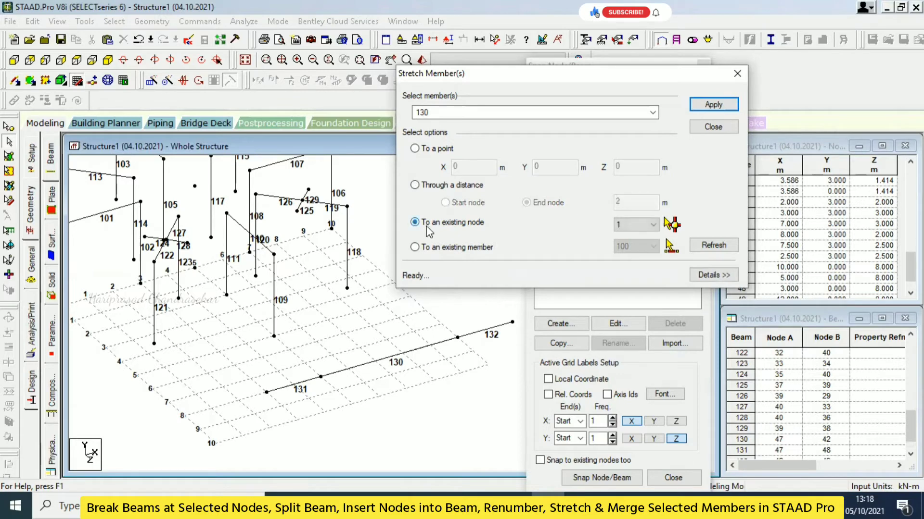
left_click(673, 225)
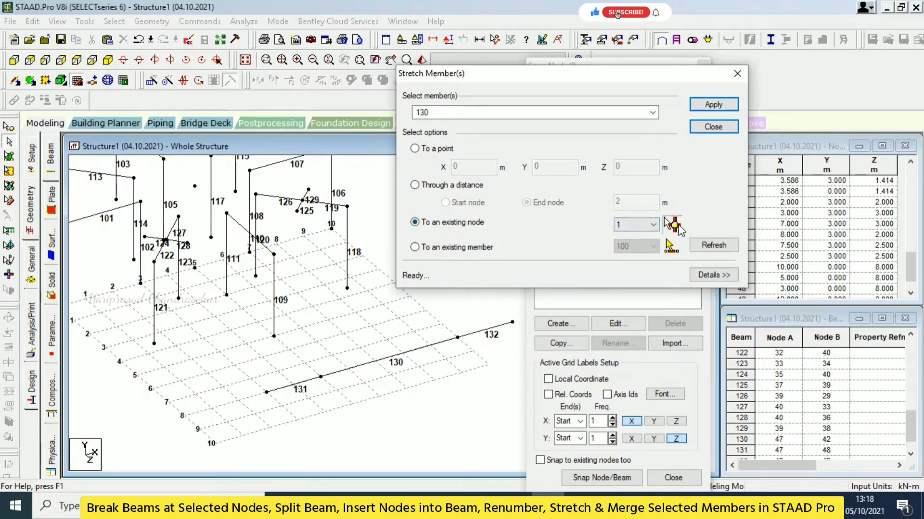
left_click(274, 337)
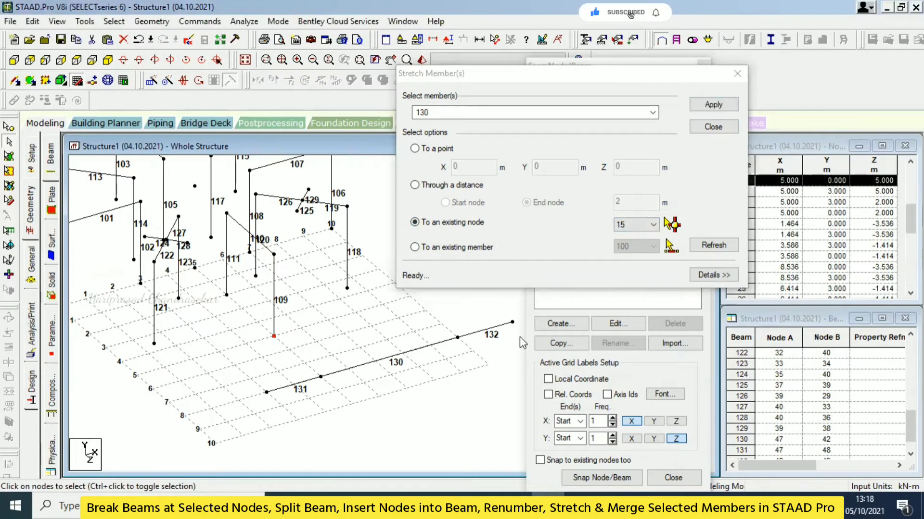
left_click(717, 104)
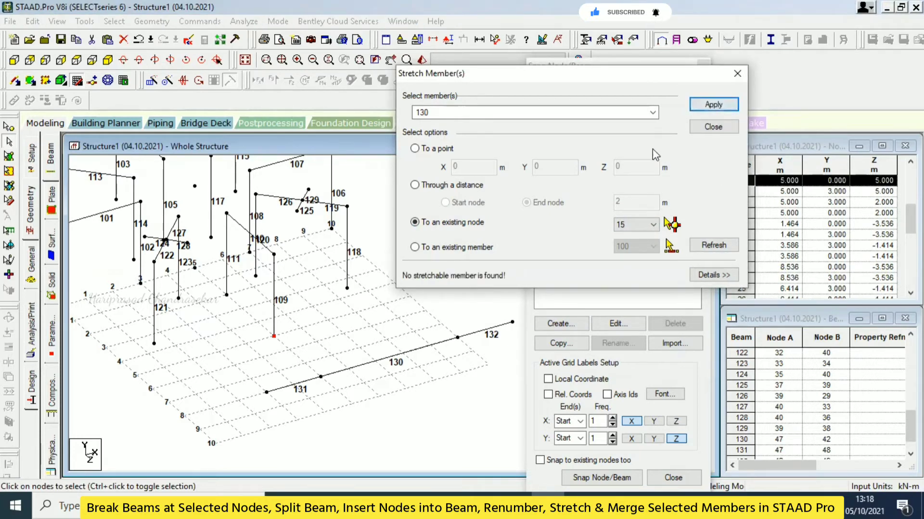
left_click(278, 387)
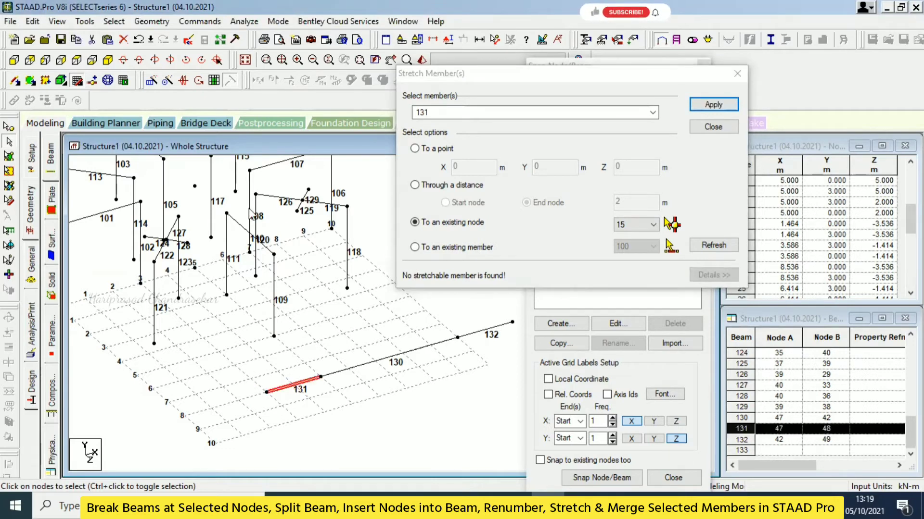
left_click(227, 371)
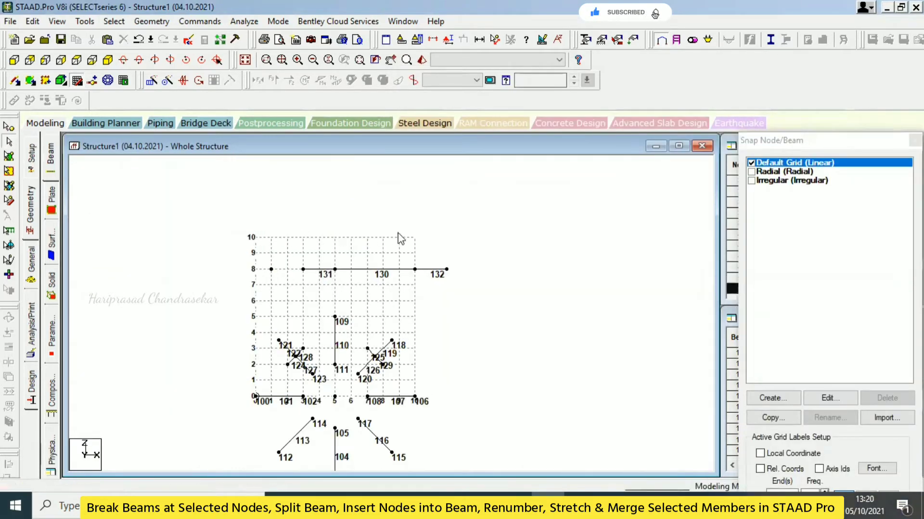
- Stretch beam 131 to existing node 50 at the left end of the top grid line
left_click(323, 270)
left_click(152, 21)
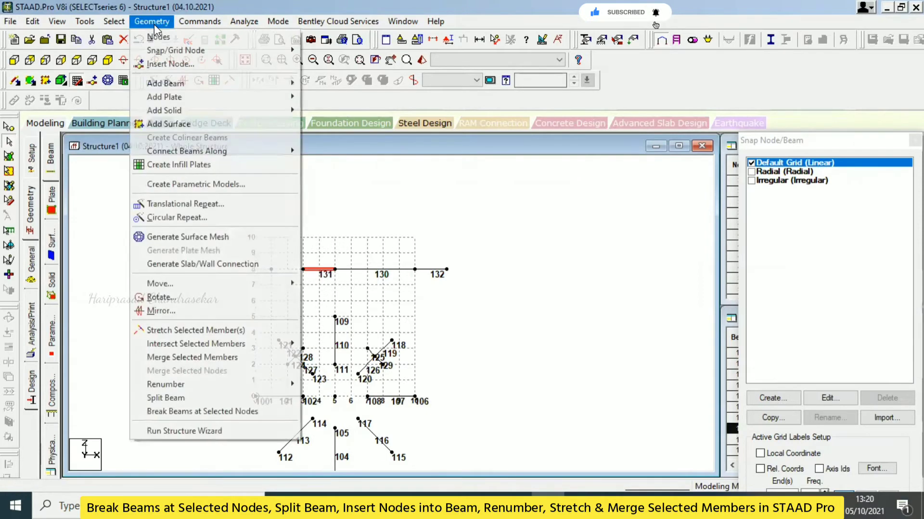
left_click(202, 330)
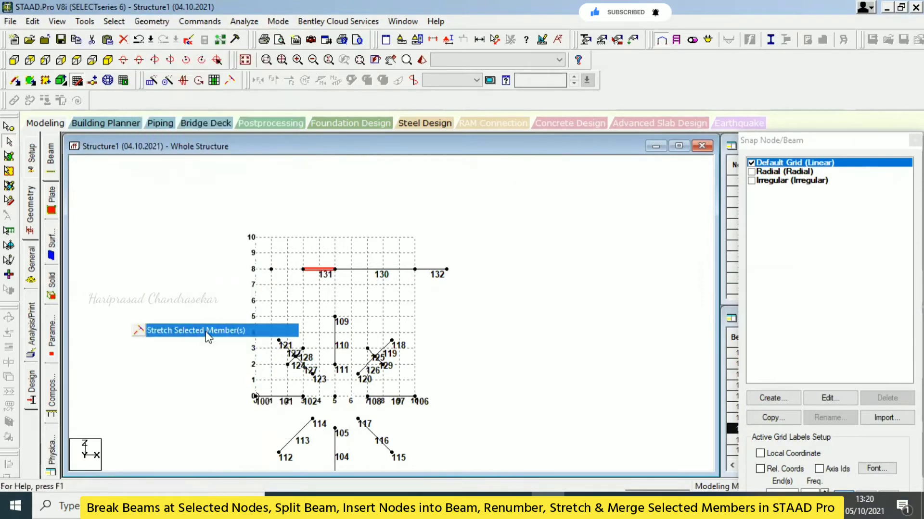
left_click(613, 189)
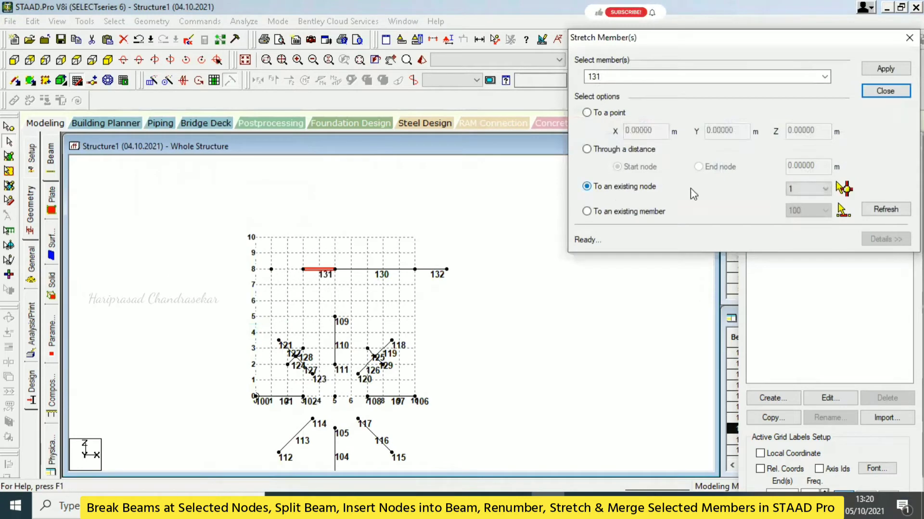
left_click(844, 188)
left_click(272, 269)
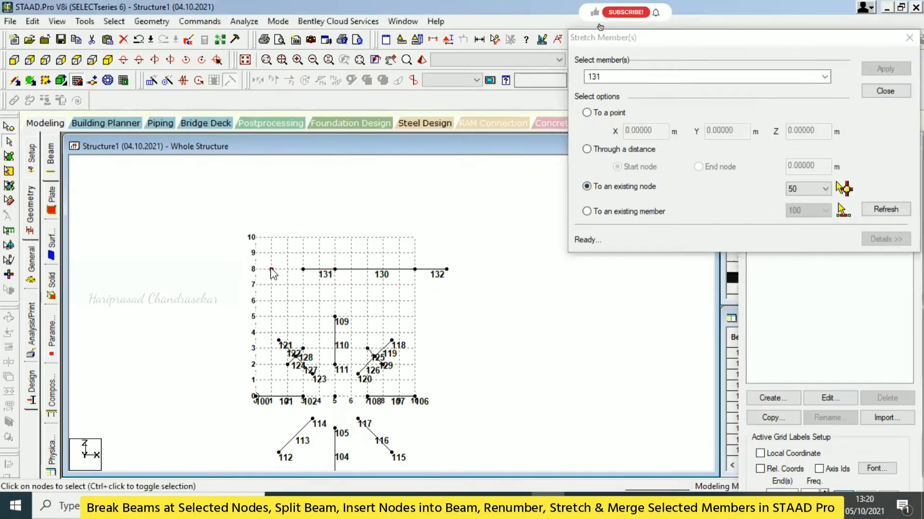
left_click(885, 69)
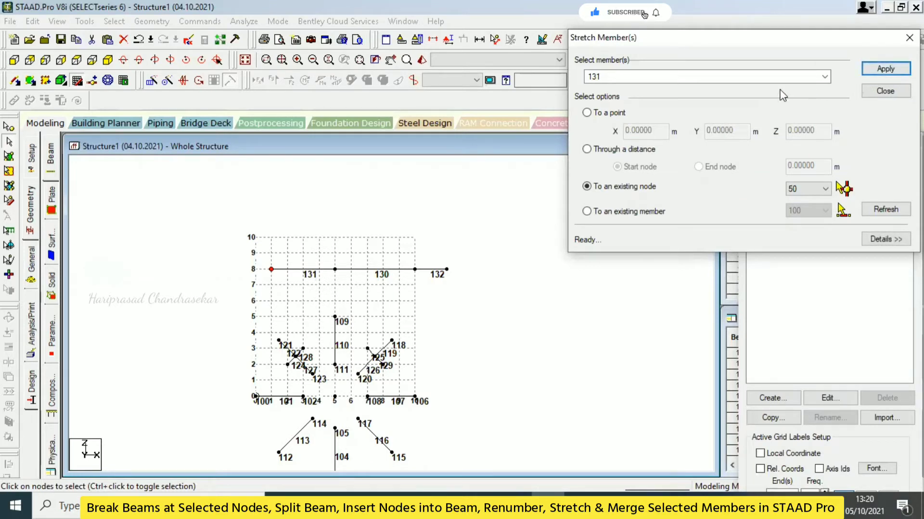
- Reselect beam 131 and re-apply the stretch to node 50
left_click(425, 226)
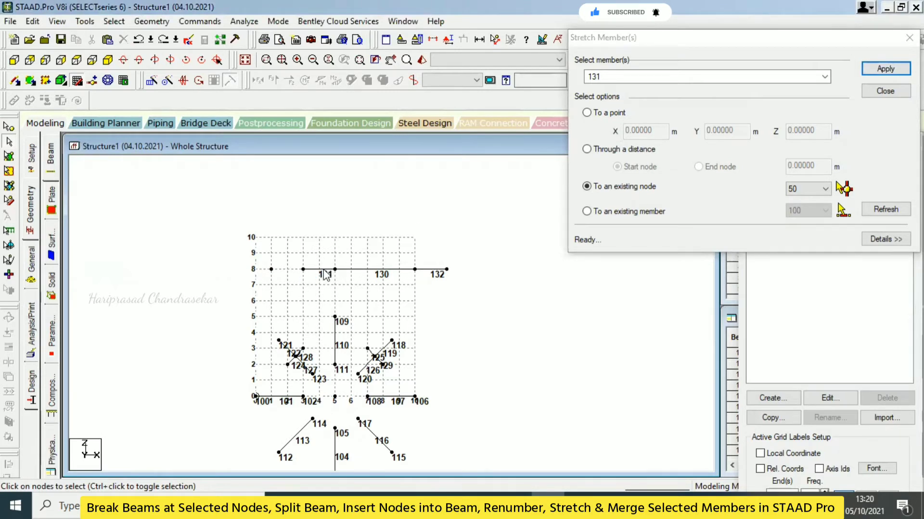
left_click(325, 274)
left_click(842, 191)
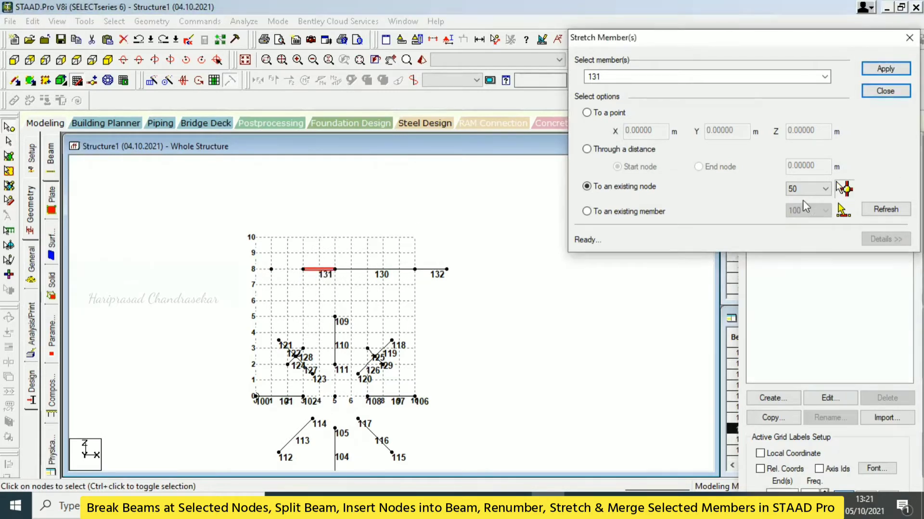
left_click(271, 270)
left_click(885, 68)
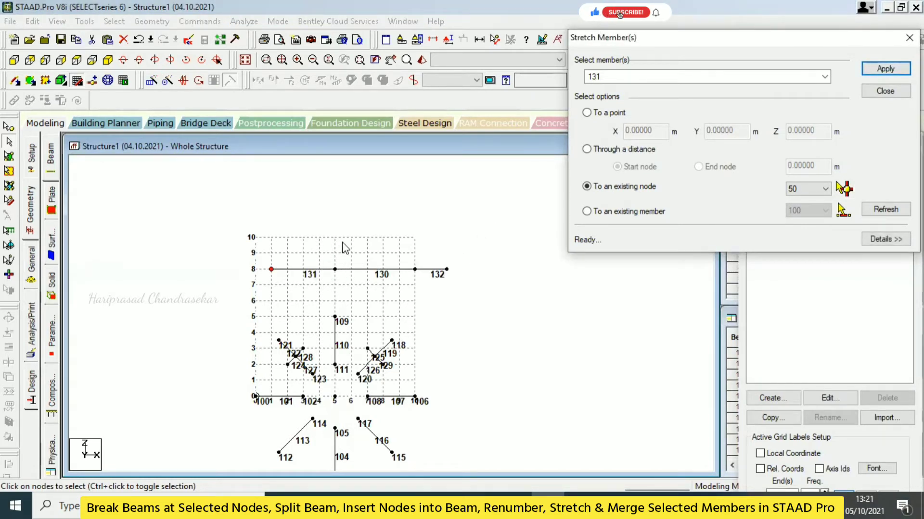
left_click(344, 252)
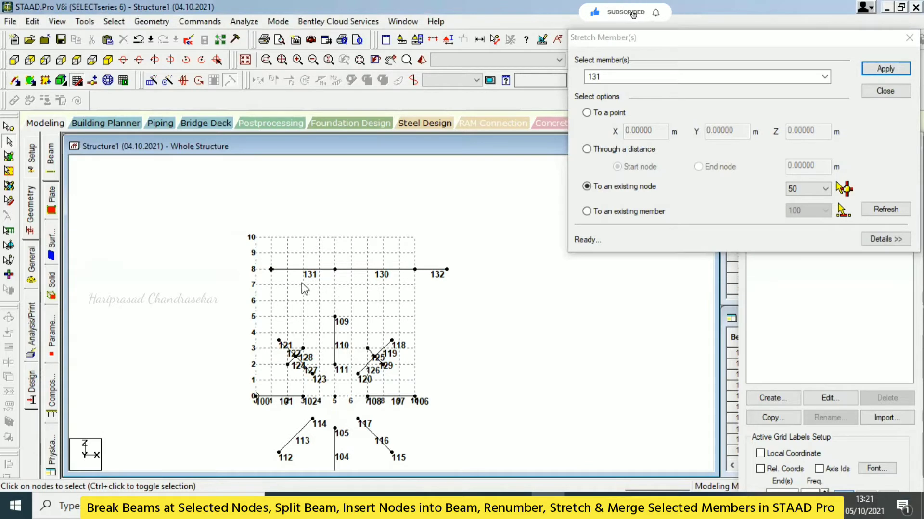
left_click(357, 271)
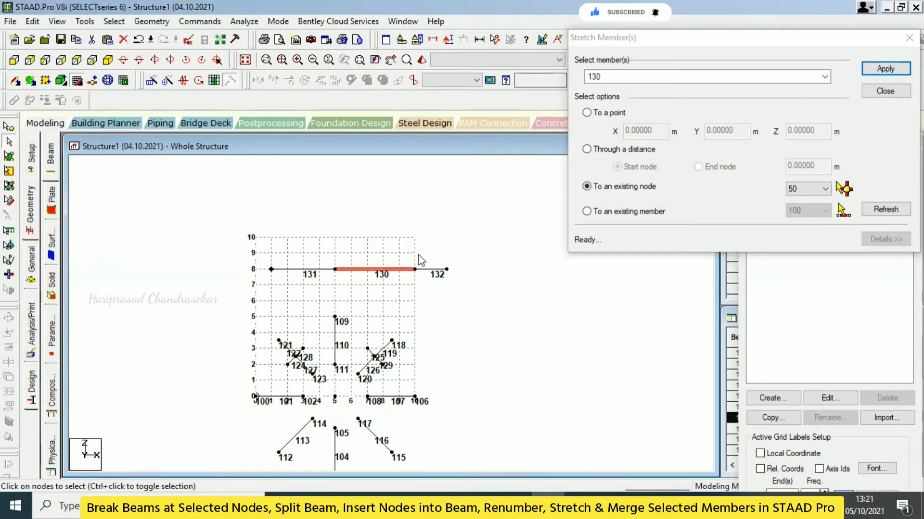
- Try stretching vertical member 110 to member 131, which reports no stretchable member
left_click(336, 333)
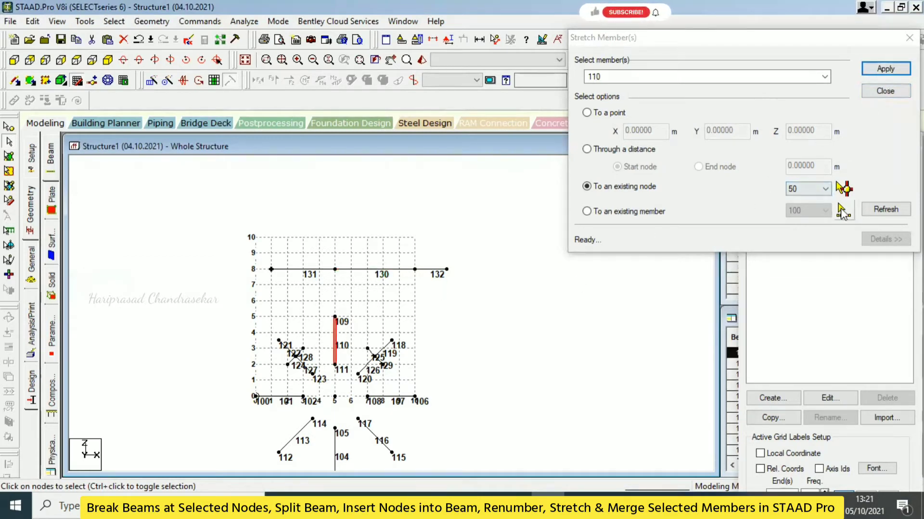
left_click(639, 213)
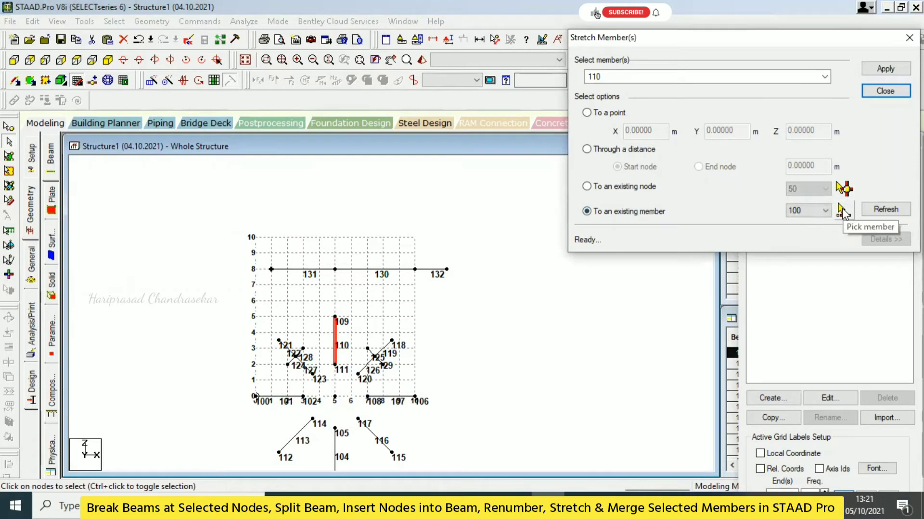
left_click(843, 212)
left_click(327, 270)
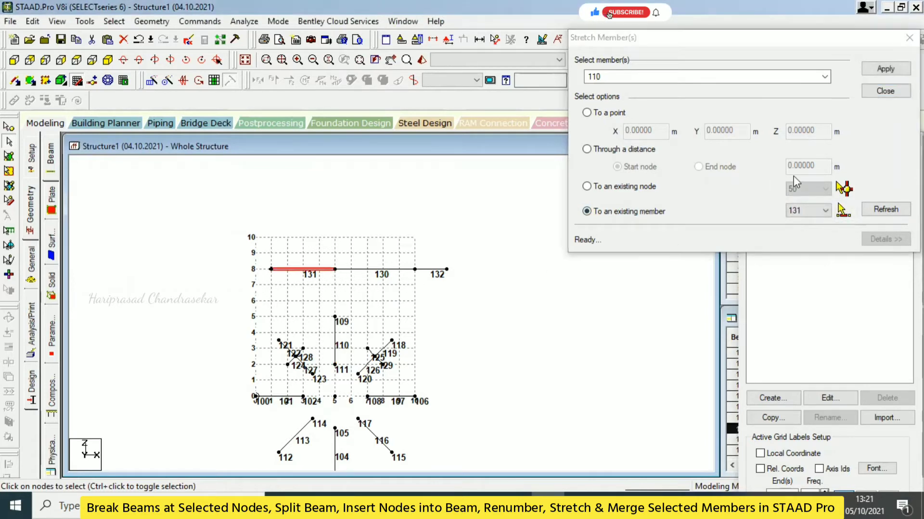
left_click(886, 70)
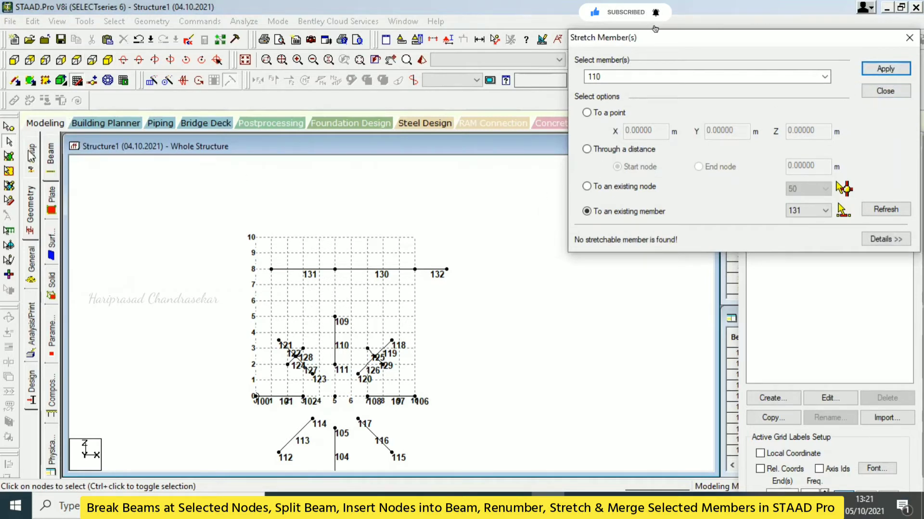
- Activate the Snap Node/Beam tool for drawing beams on the grid
left_click(15, 83)
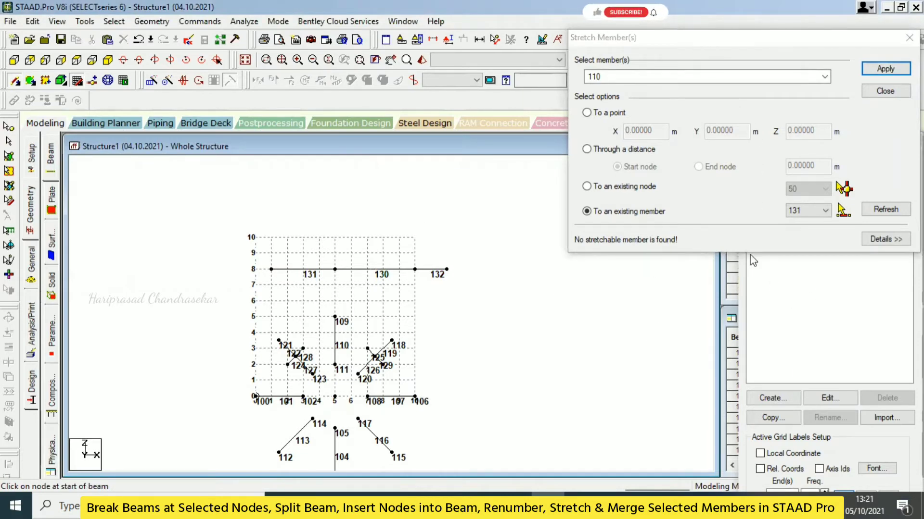
left_click(77, 81)
left_click(77, 81)
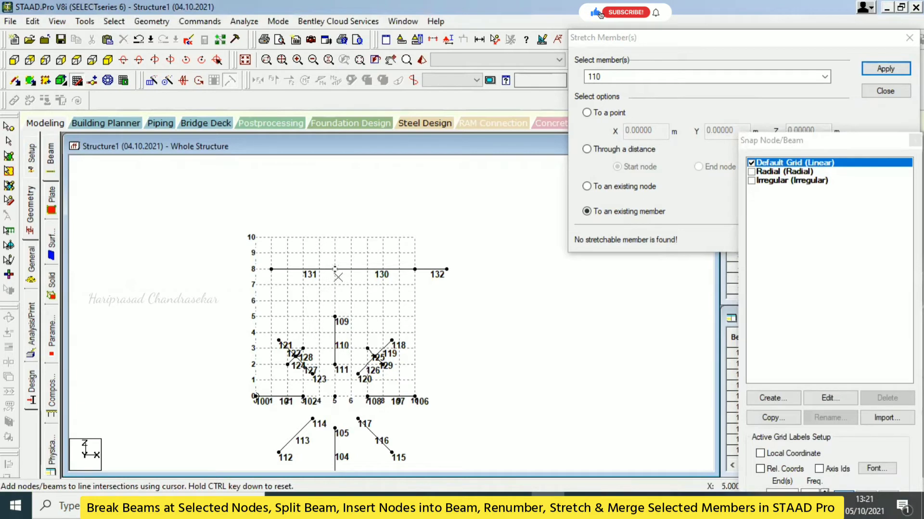
- Draw vertical member 133 from level 5 to level 7 and stretch it to beam 130
left_click(368, 317)
left_click(368, 286)
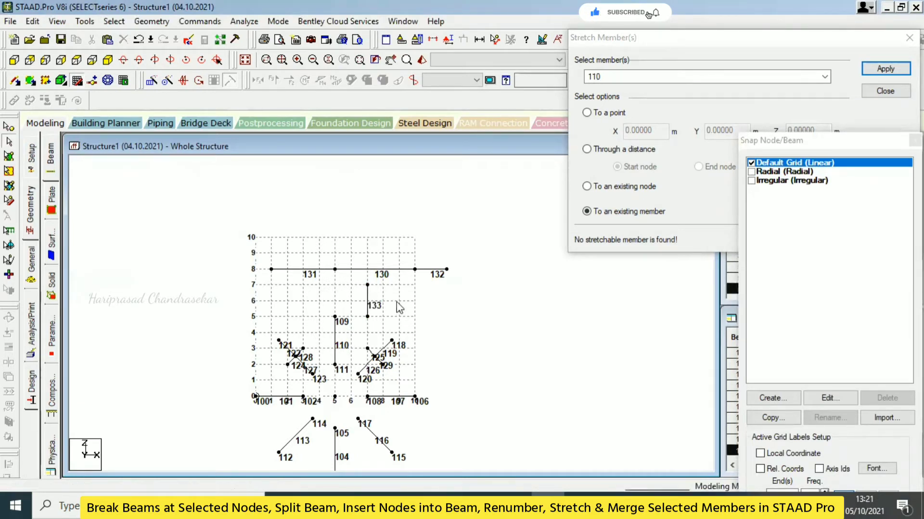
left_click(368, 302)
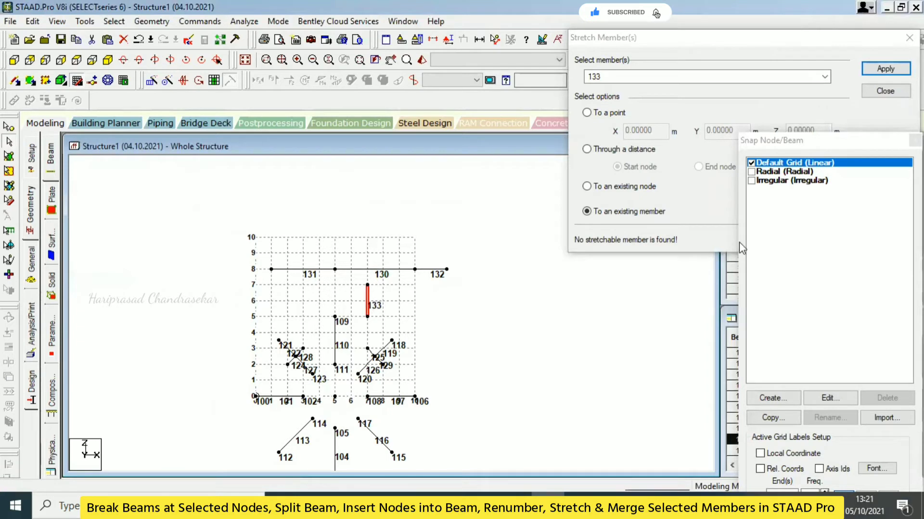
left_click(804, 37)
left_click(842, 210)
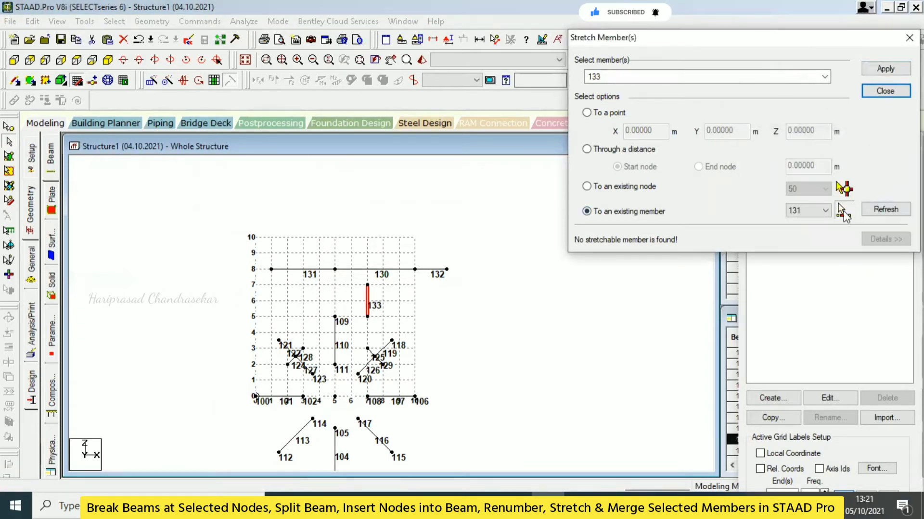
left_click(368, 269)
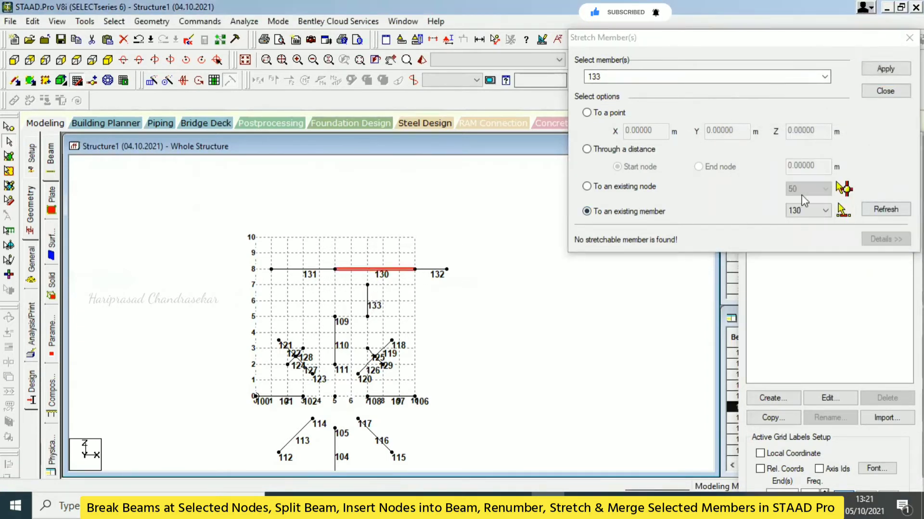
left_click(891, 71)
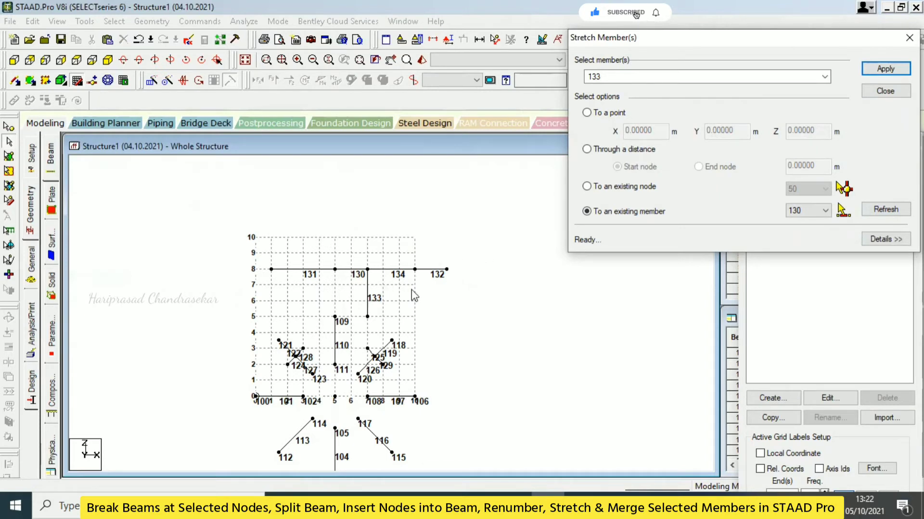
- Undo that stretch and re-apply stretching member 133 to beam 130
left_click(395, 250)
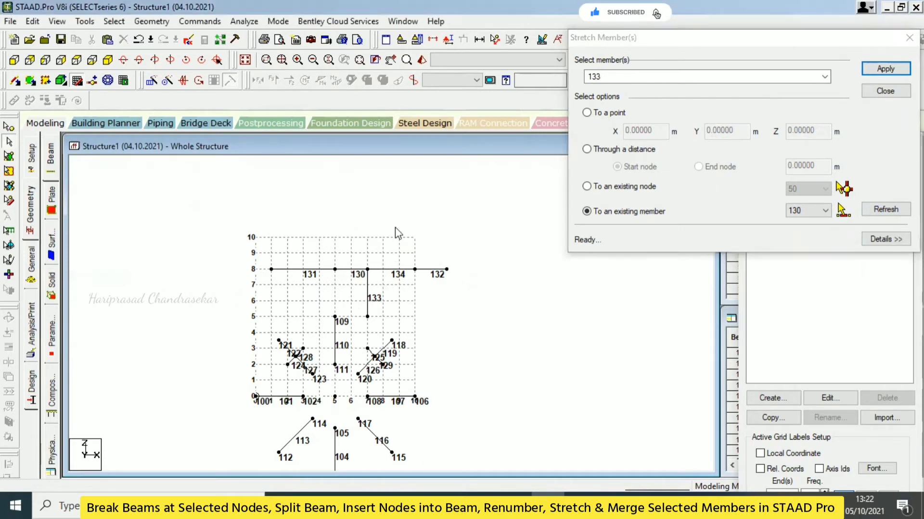
left_click(368, 303)
left_click(843, 211)
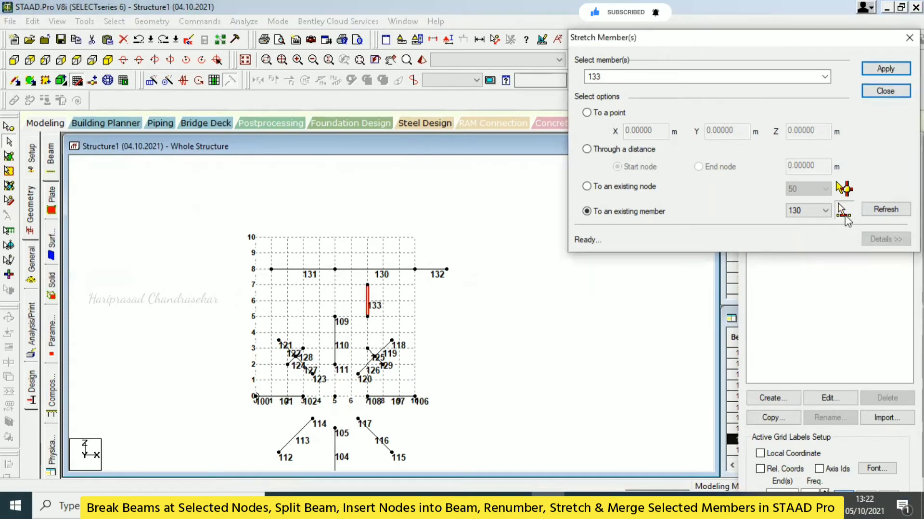
left_click(368, 271)
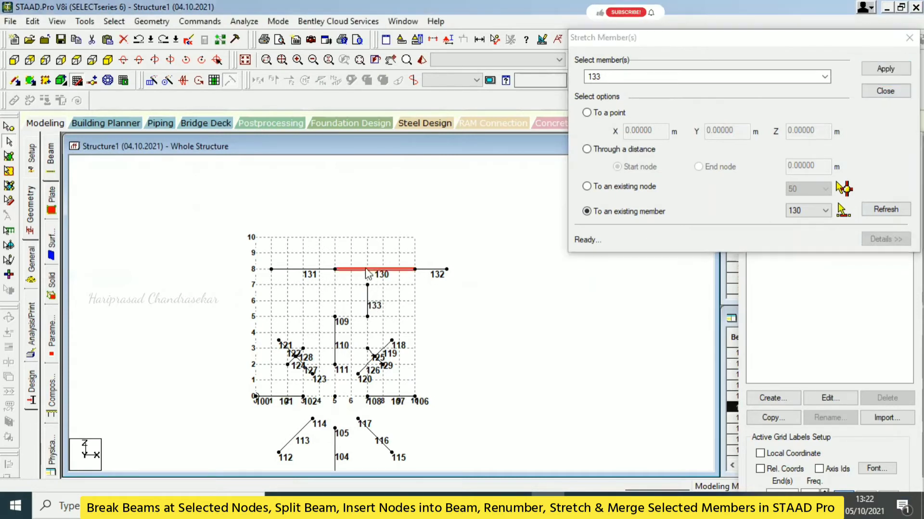
left_click(885, 69)
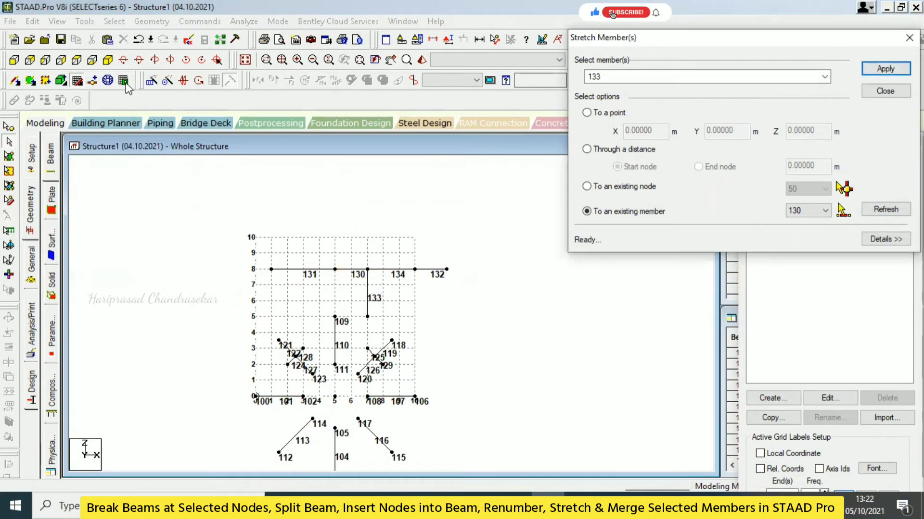
- Draw sloping beam 135 from the left level 5 point and stretch it to member 131
left_click(123, 61)
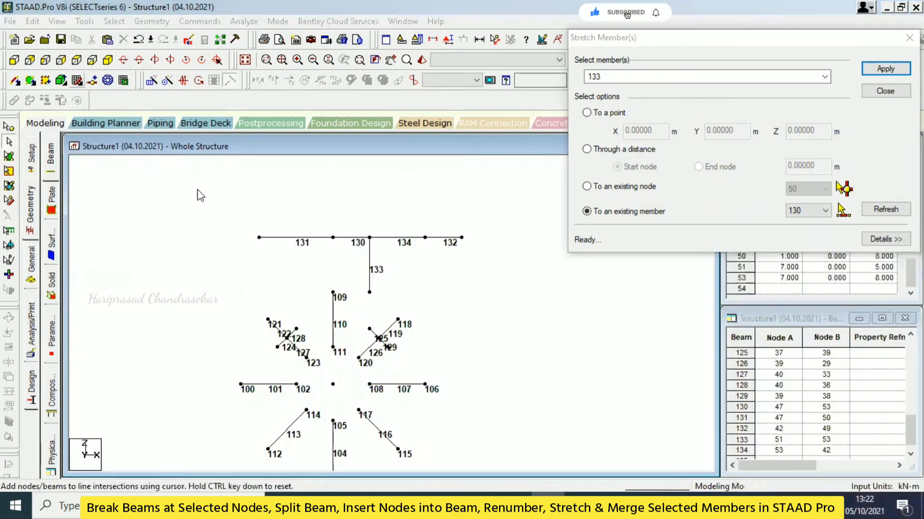
left_click(271, 316)
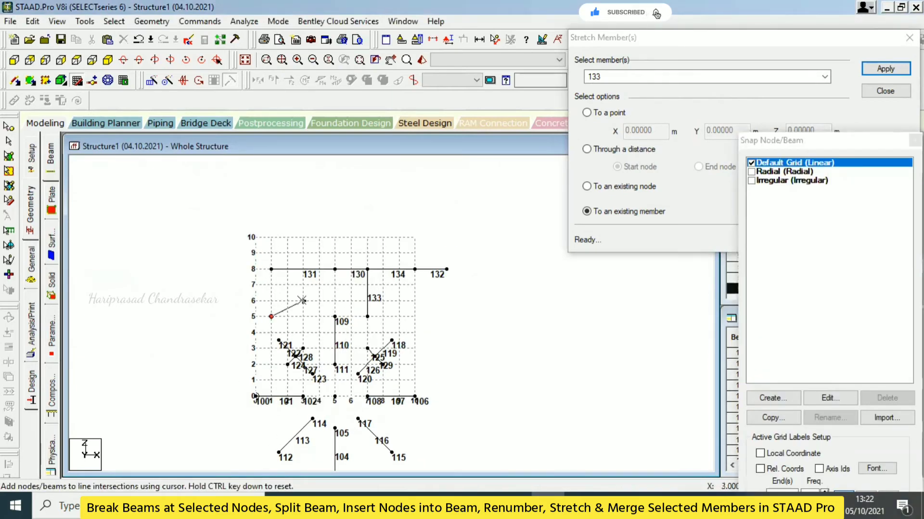
left_click(287, 285)
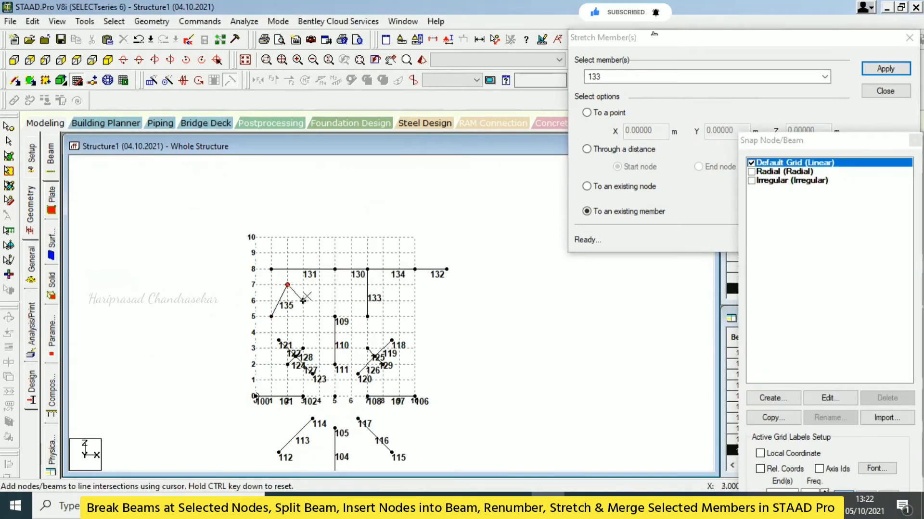
left_click(673, 48)
left_click(843, 210)
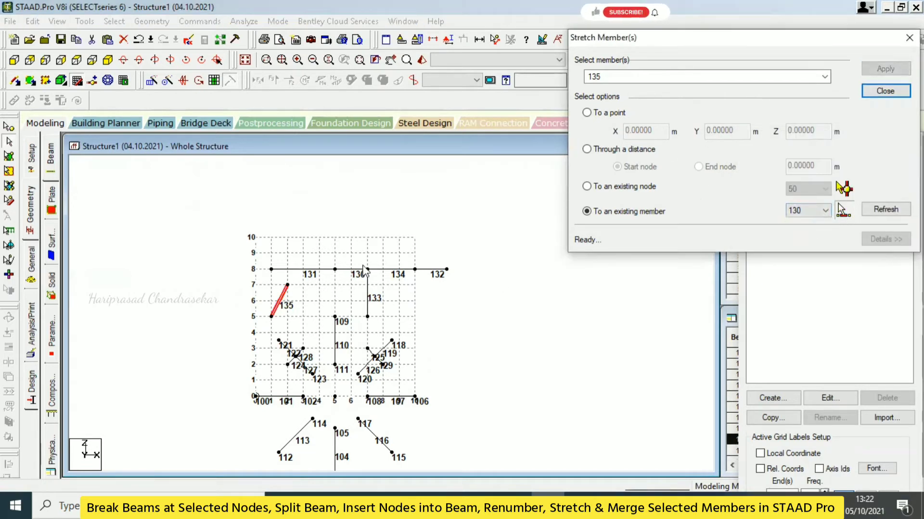
left_click(308, 270)
left_click(885, 69)
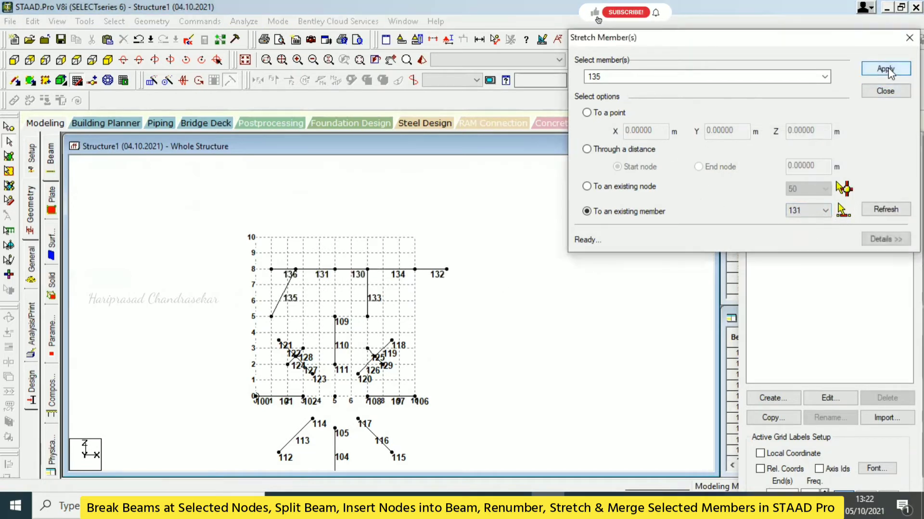
scroll(316, 284, "up", 1)
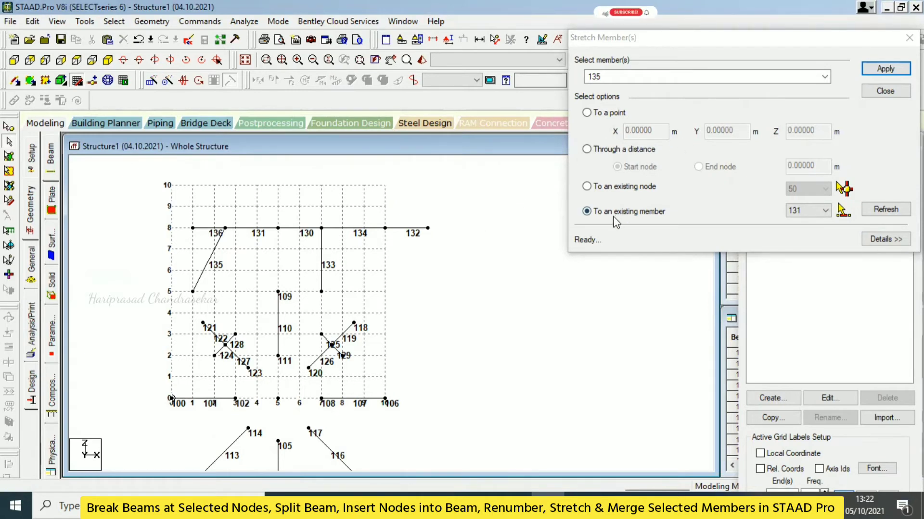
- Attempt a point stretch of beam 135 to X 0, Y 0, Z 4, which leaves it unchanged
left_click(594, 115)
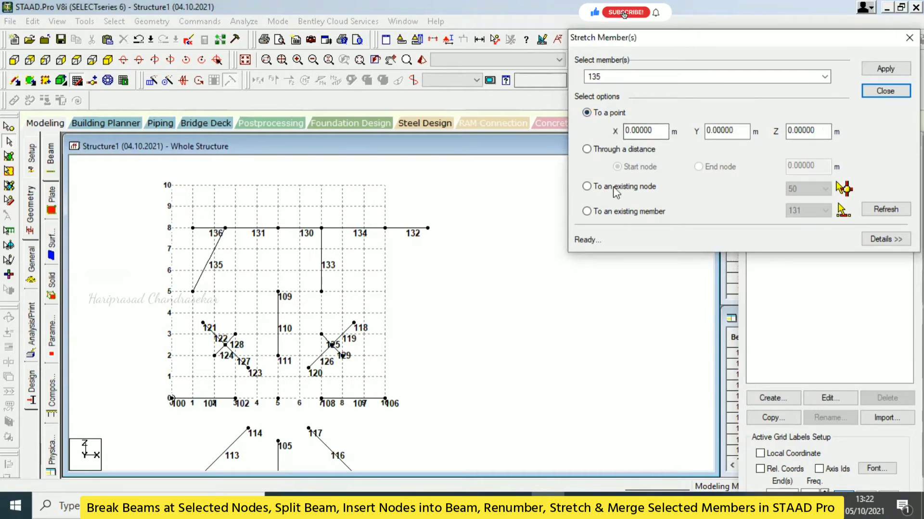
left_click(204, 266)
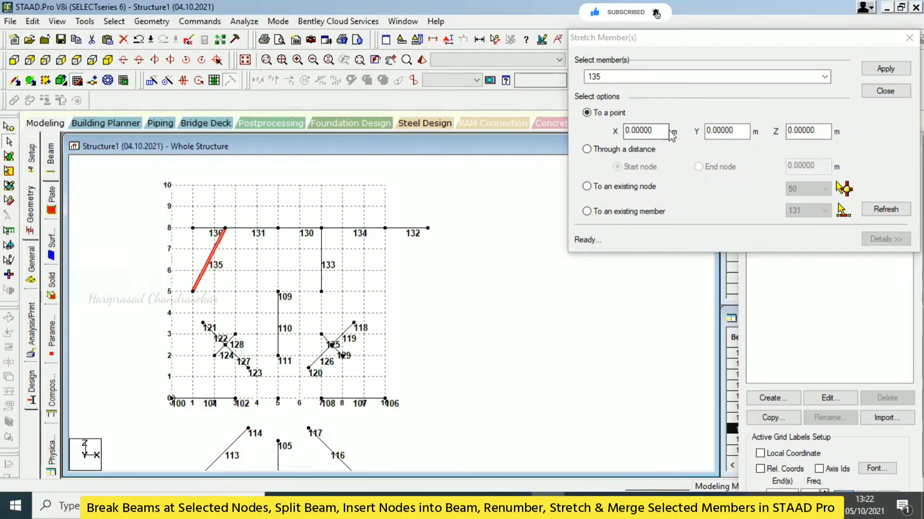
left_click_drag(789, 131, 837, 137)
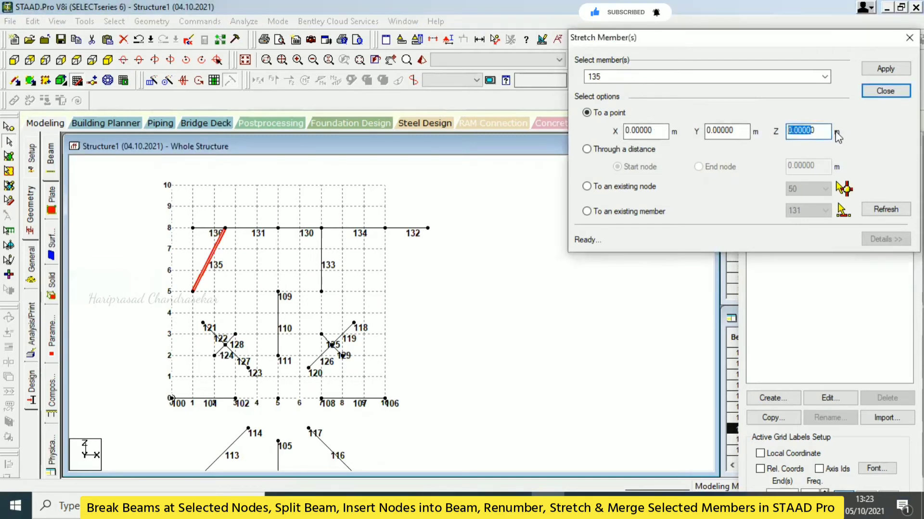
type("4")
left_click(869, 71)
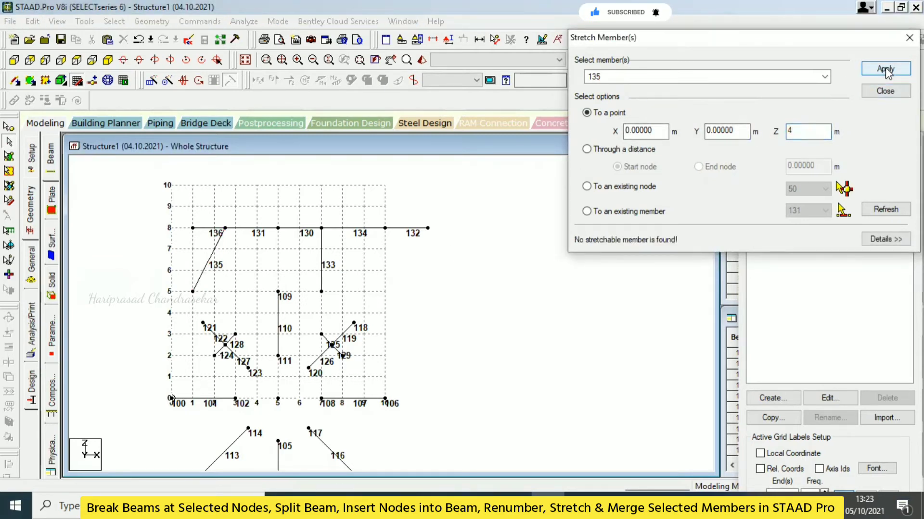
left_click(648, 133)
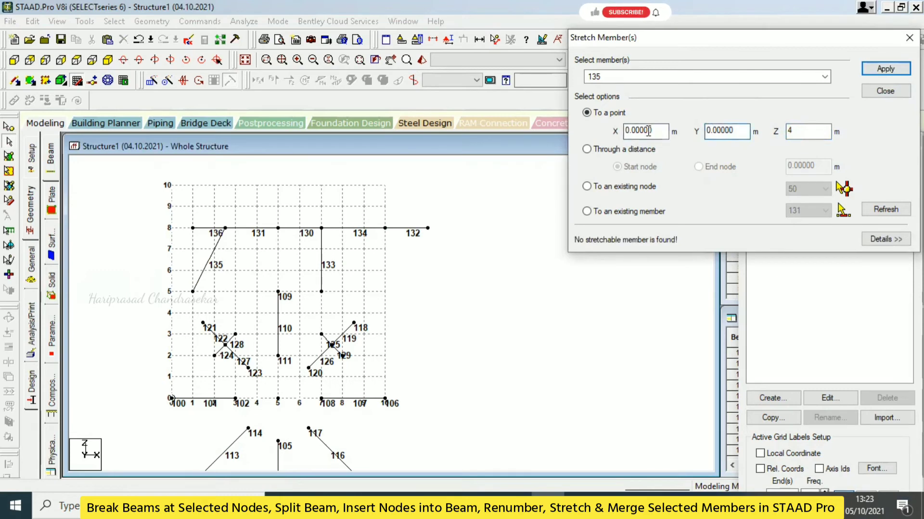
left_click(294, 210)
scroll(303, 202, "down", 1)
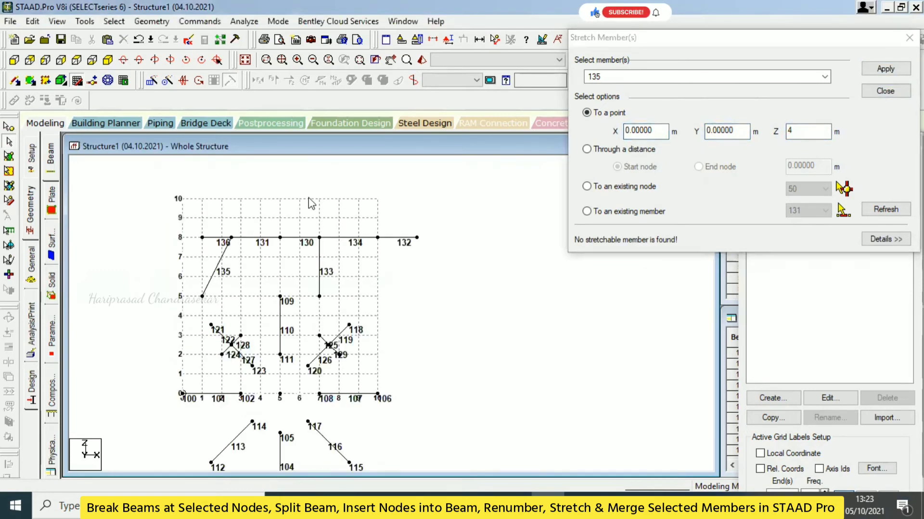
middle_click_drag(247, 207, 200, 178)
middle_click_drag(233, 207, 336, 216)
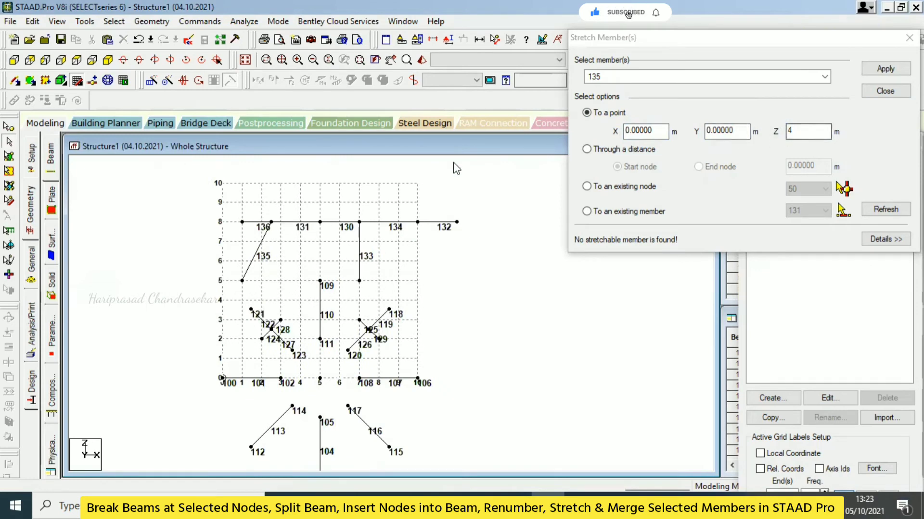
- Draw horizontal beam 137 at level 5 and select it for stretching
left_click(77, 81)
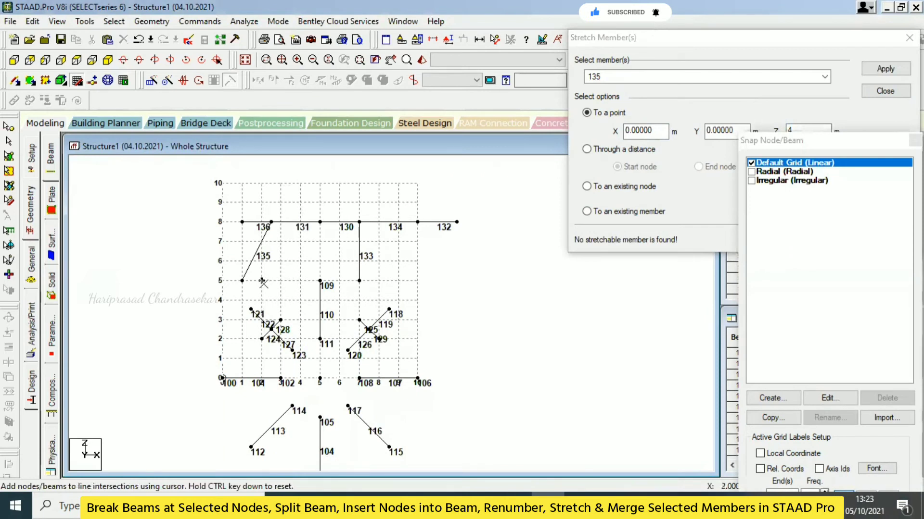
left_click(281, 280)
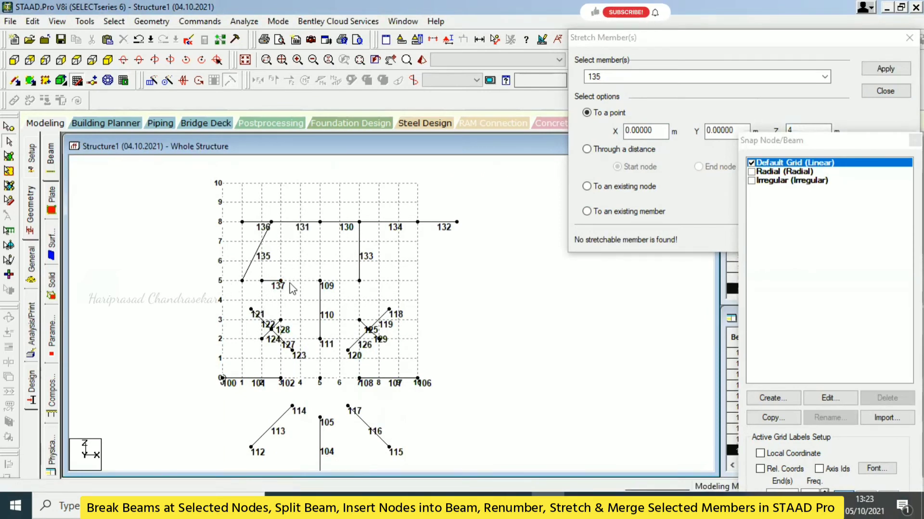
left_click(683, 64)
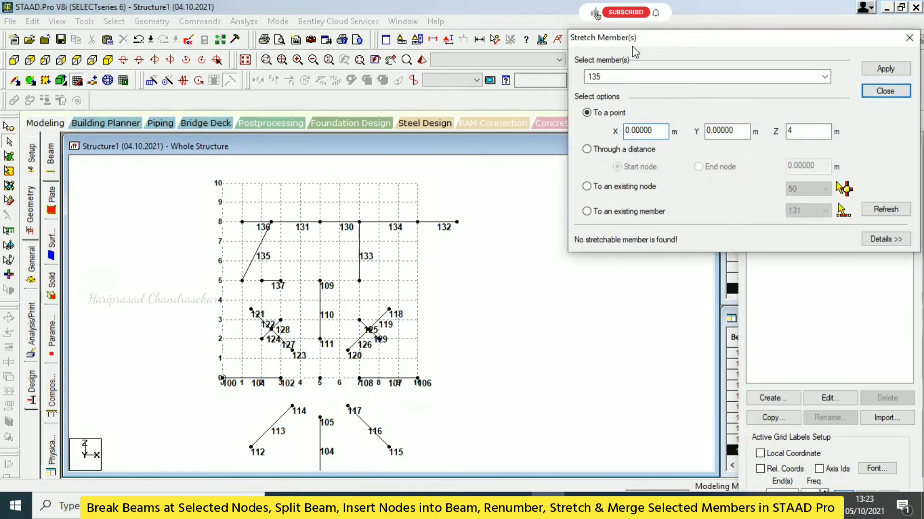
left_click_drag(636, 45, 527, 38)
left_click(272, 281)
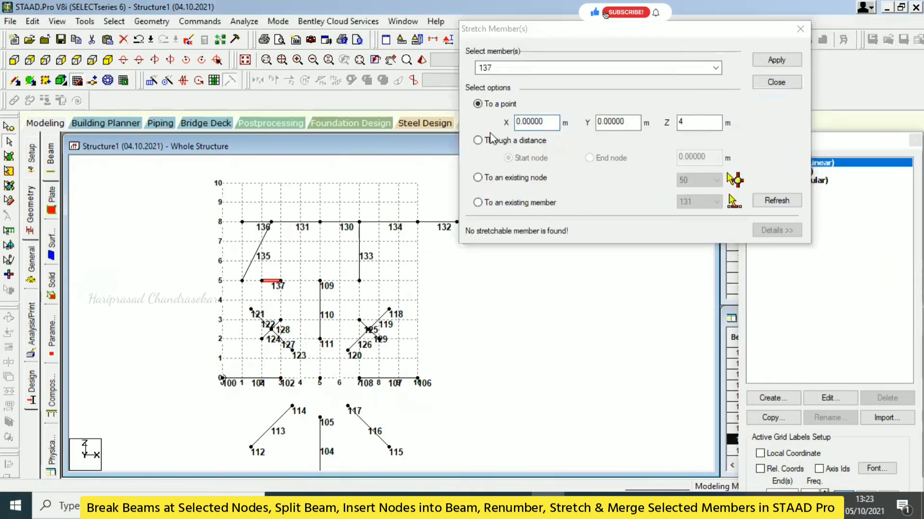
- Stretch member 137 to the point X 4, Z 5
left_click(546, 121)
left_click_drag(547, 122, 488, 131)
type("4")
key("Tab")
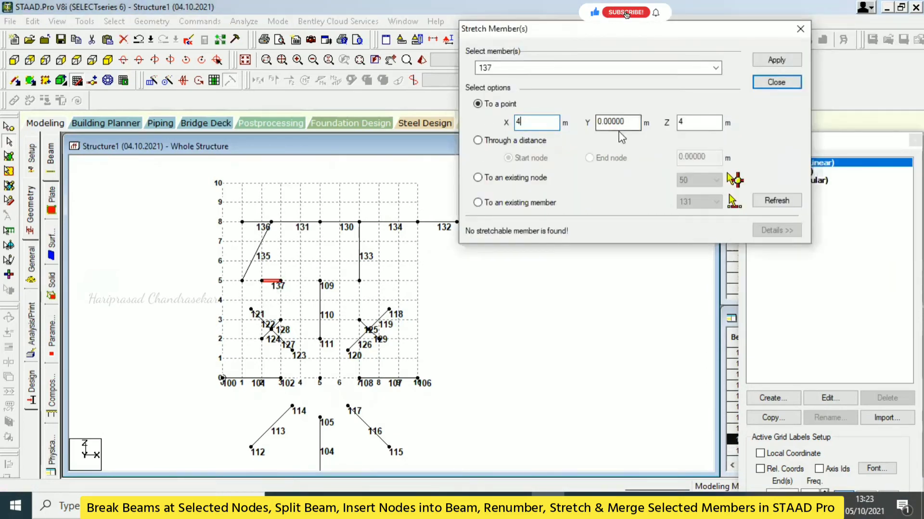
left_click(686, 122)
type("4")
key("BackSpace")
type("5")
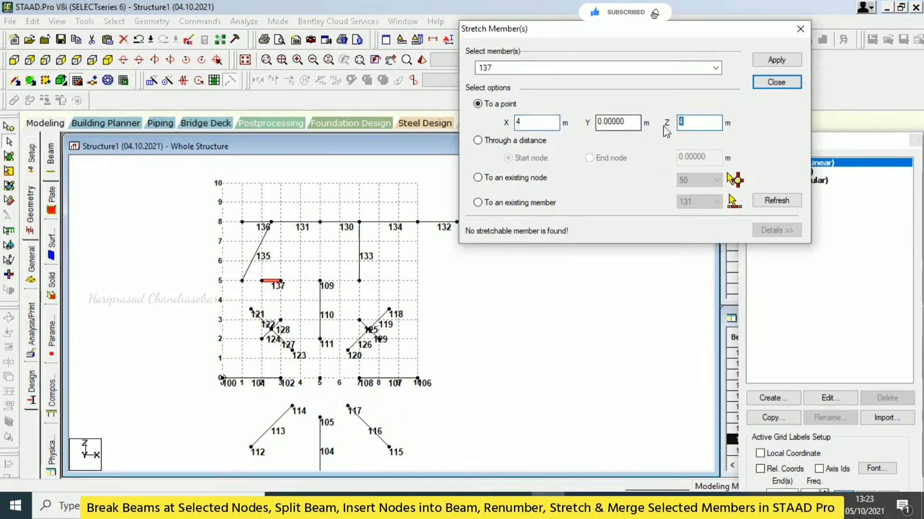
left_click(784, 58)
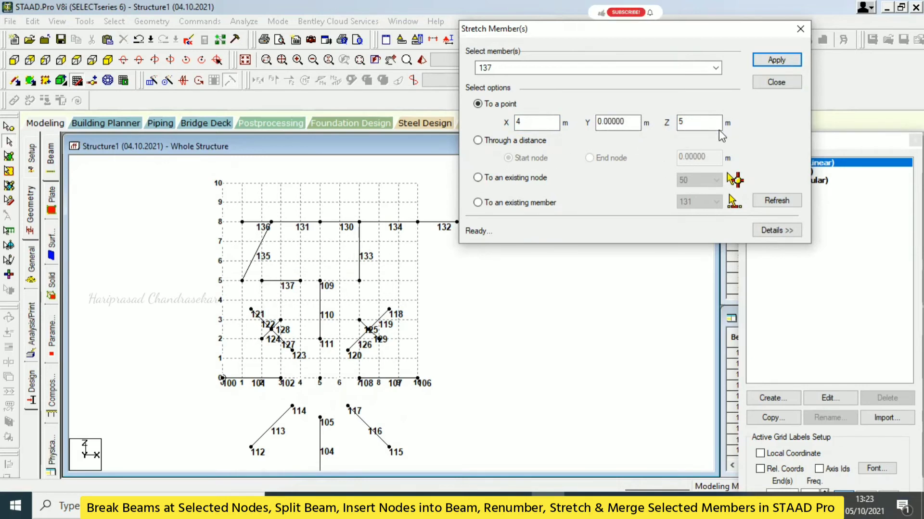
left_click(377, 308)
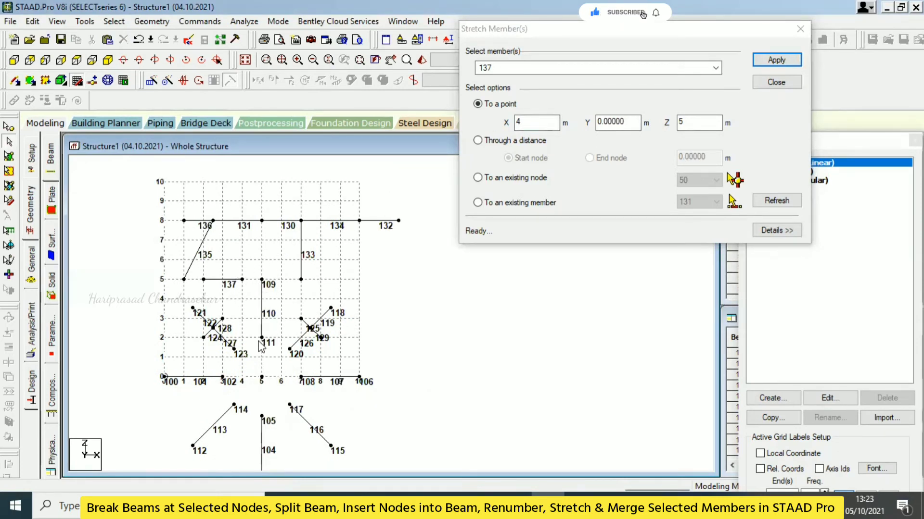
- Stretch member 137 to X 5, then out to X 7, creating member 138
double_click(519, 121)
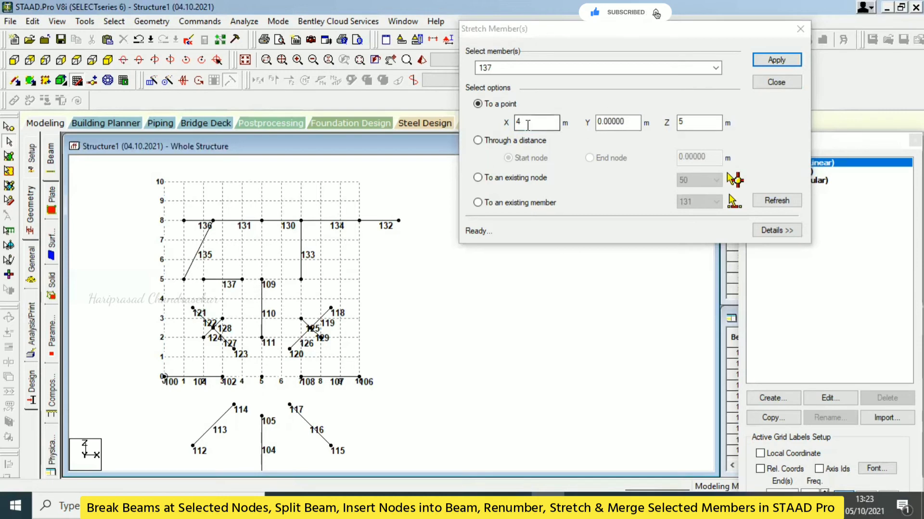
type("5")
left_click(784, 60)
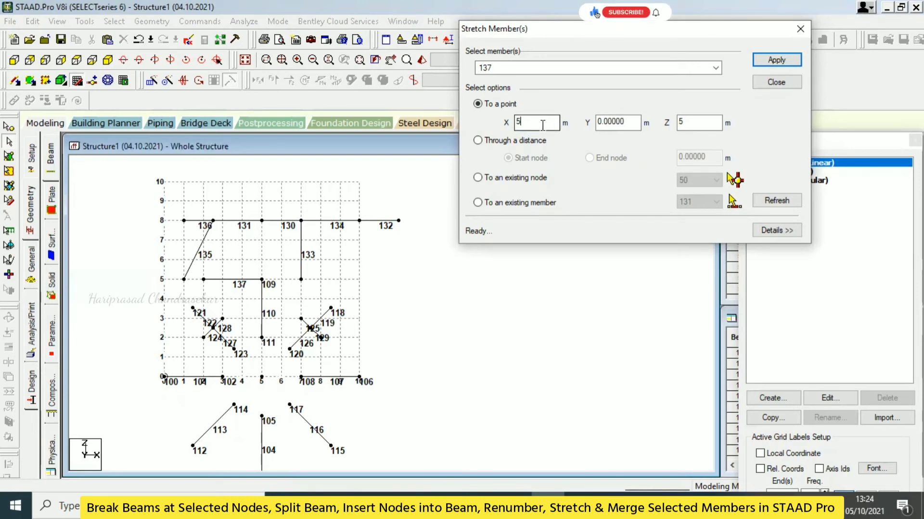
key("BackSpace")
type("7")
left_click(796, 58)
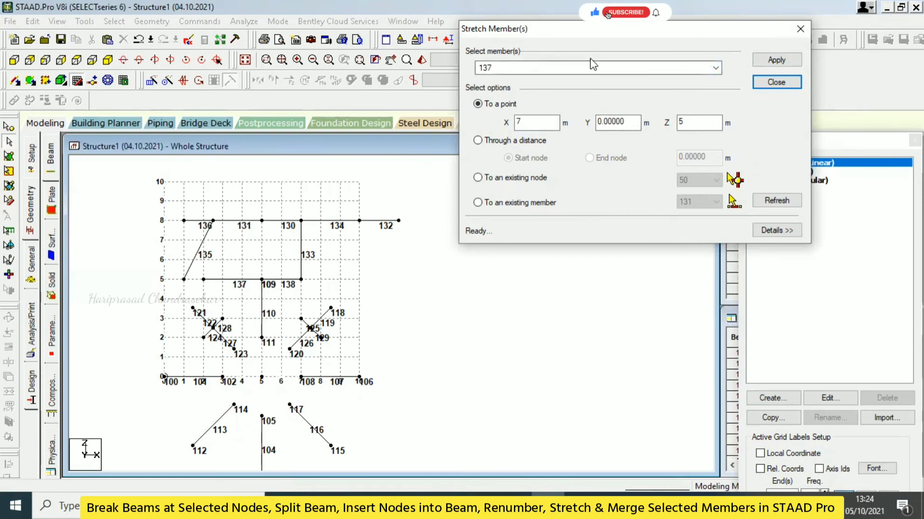
- Accept the auto-save prompt and save the modified structure
left_click(175, 274)
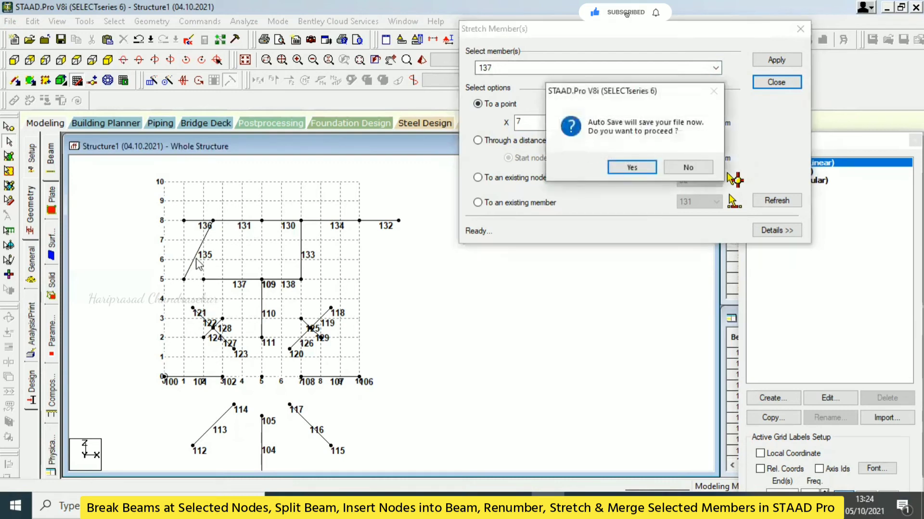
left_click(640, 165)
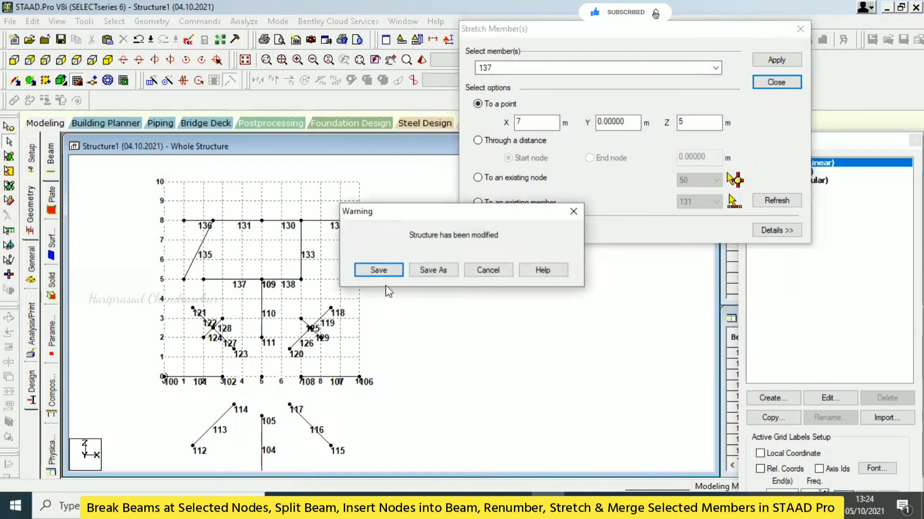
left_click(379, 270)
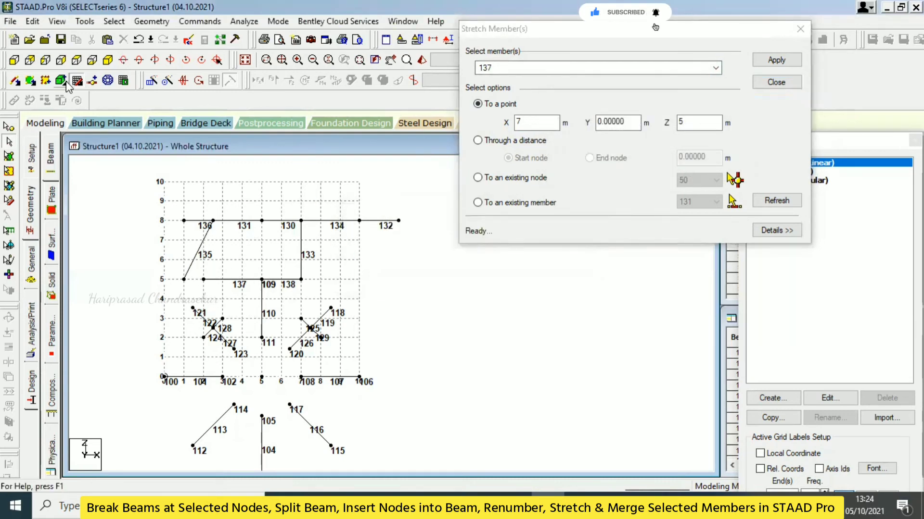
- Draw beam 139 with Snap Node/Beam from the end of member 138 to grid point 5, 6
left_click(49, 156)
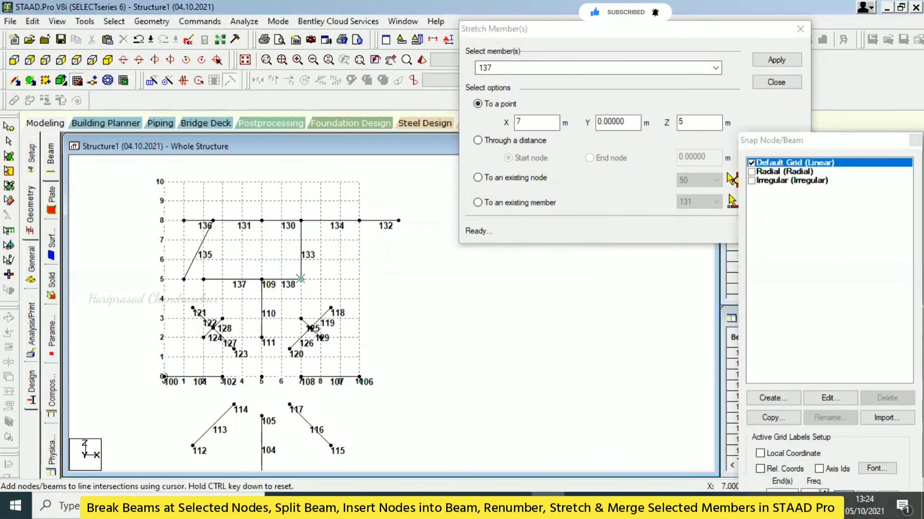
left_click(300, 278)
left_click(261, 260)
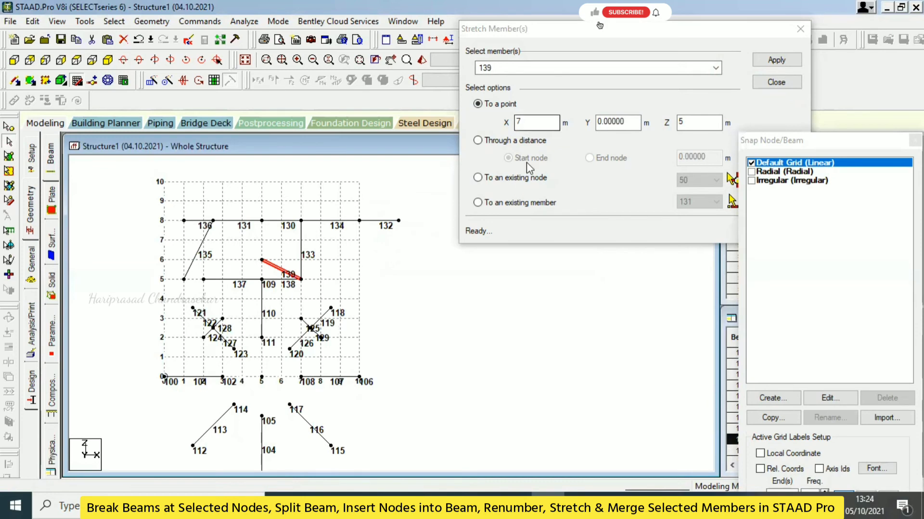
- Stretch beam 139 to existing member 135
left_click(500, 202)
left_click(735, 201)
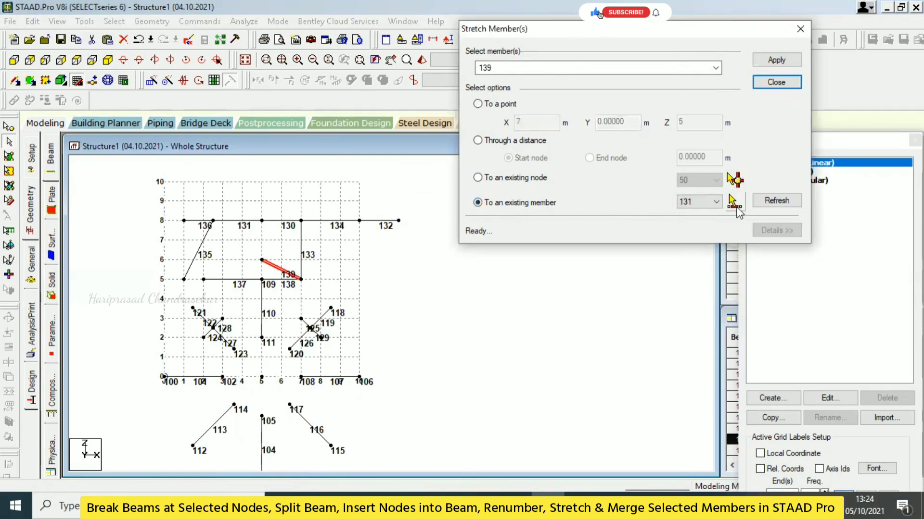
left_click(201, 246)
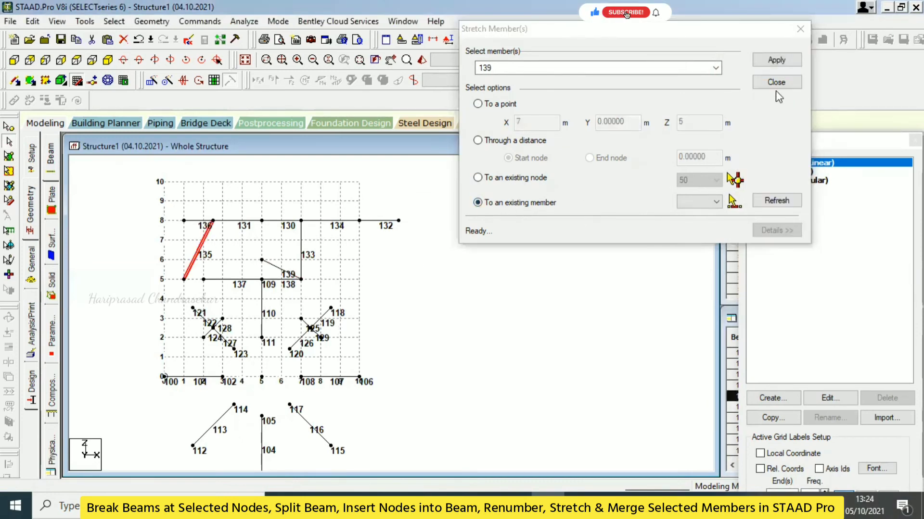
left_click(776, 61)
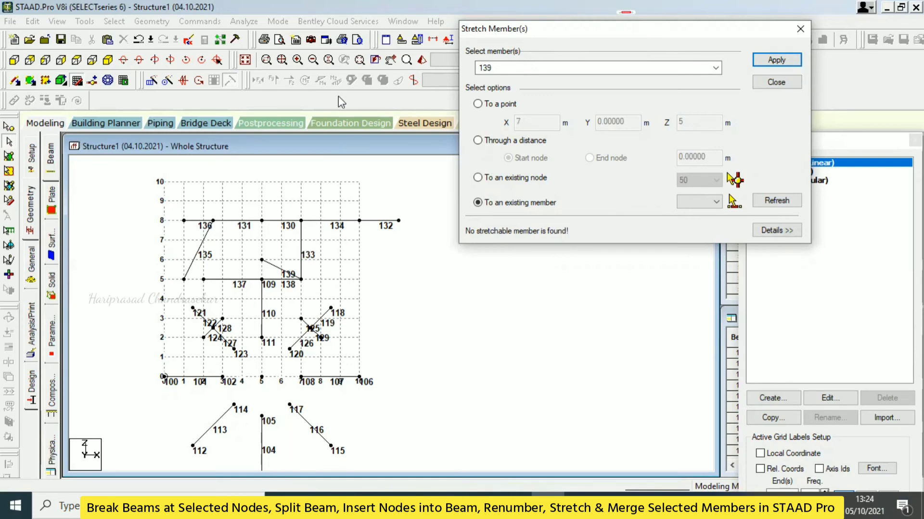
- Add node 140 on member 133 and draw beam 141 from grid point 6, 3 to 8, 6
left_click(77, 80)
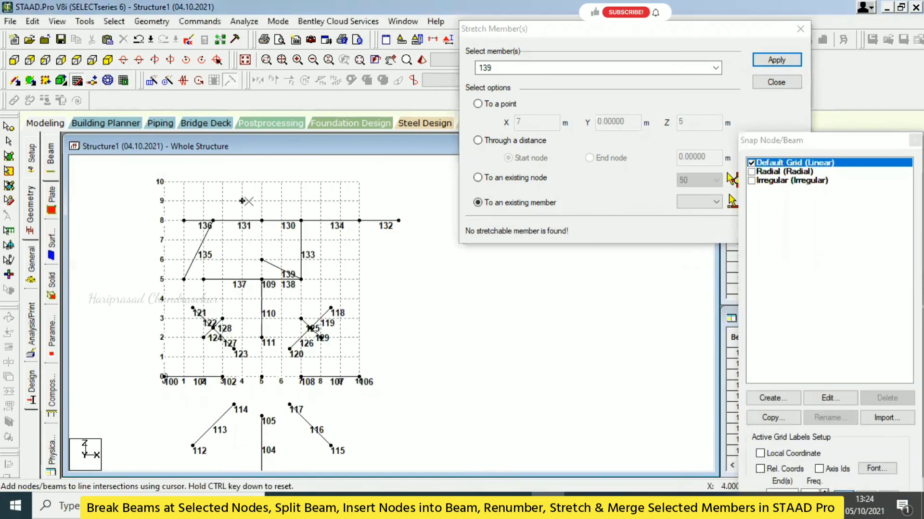
left_click(301, 240)
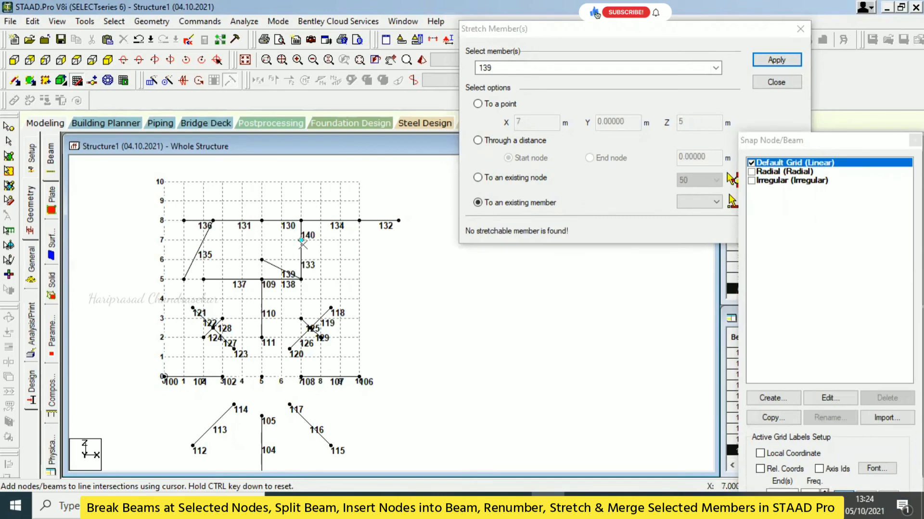
right_click(340, 260)
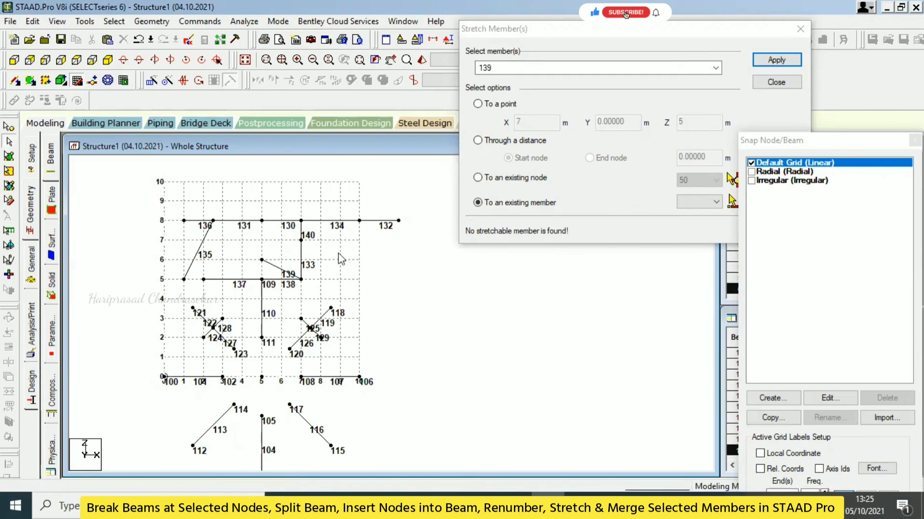
left_click(78, 82)
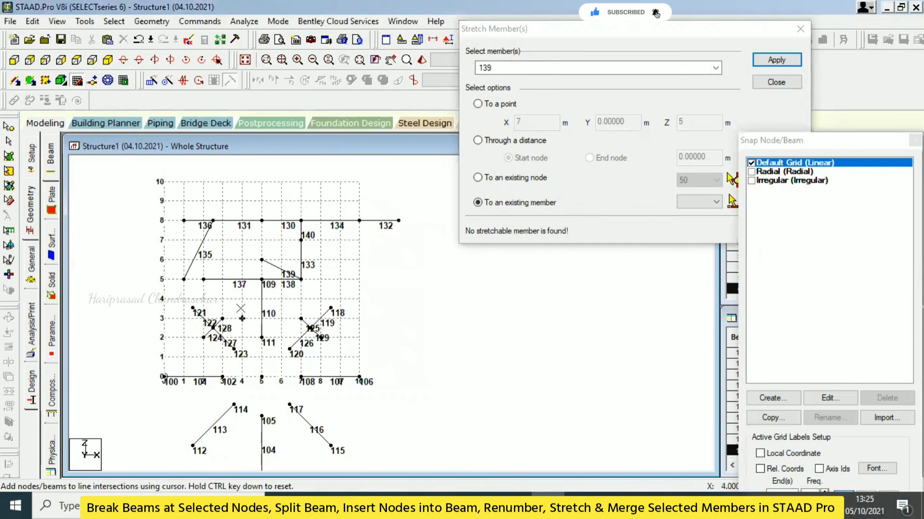
left_click(281, 318)
left_click(320, 260)
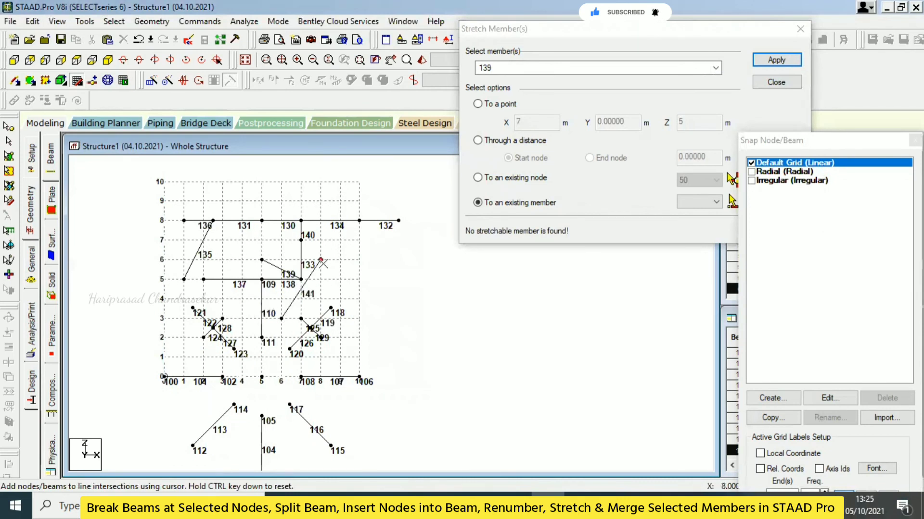
- Stretch beam 141 up to existing member 134 and close the stretch dialog
left_click(313, 281)
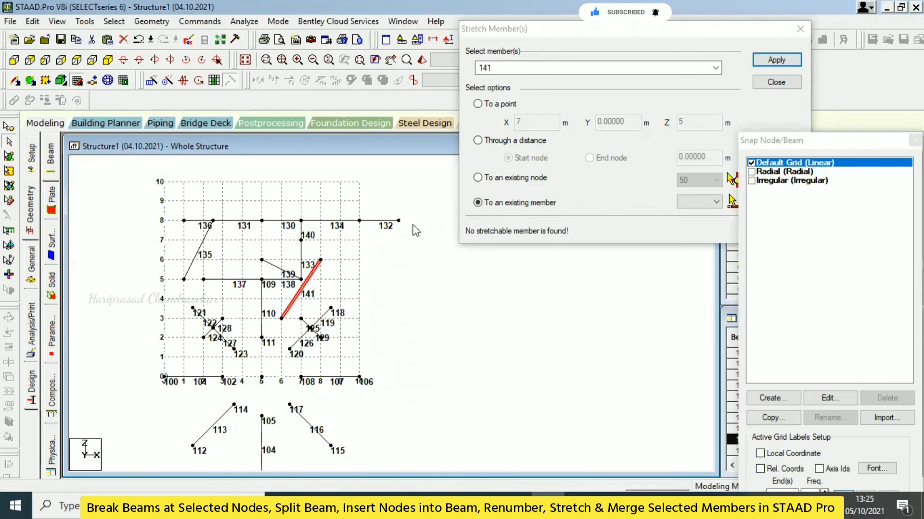
left_click(731, 202)
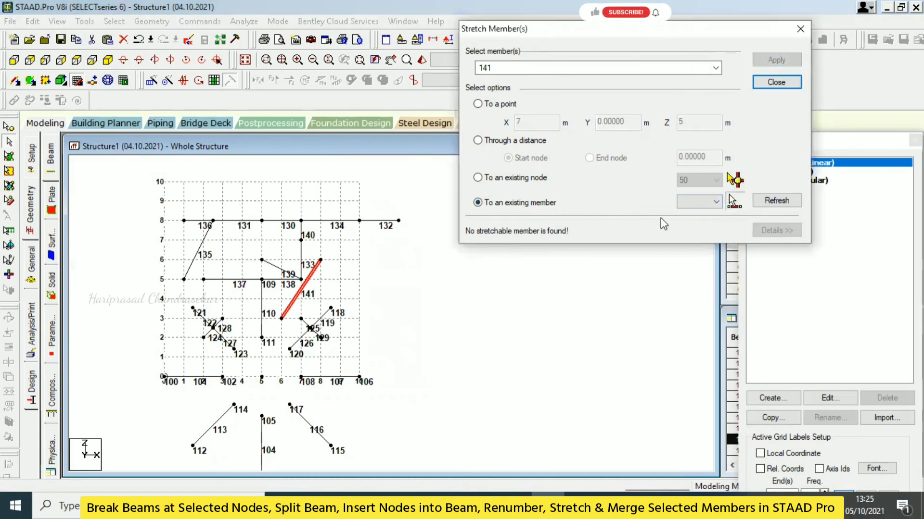
left_click(336, 220)
left_click(760, 61)
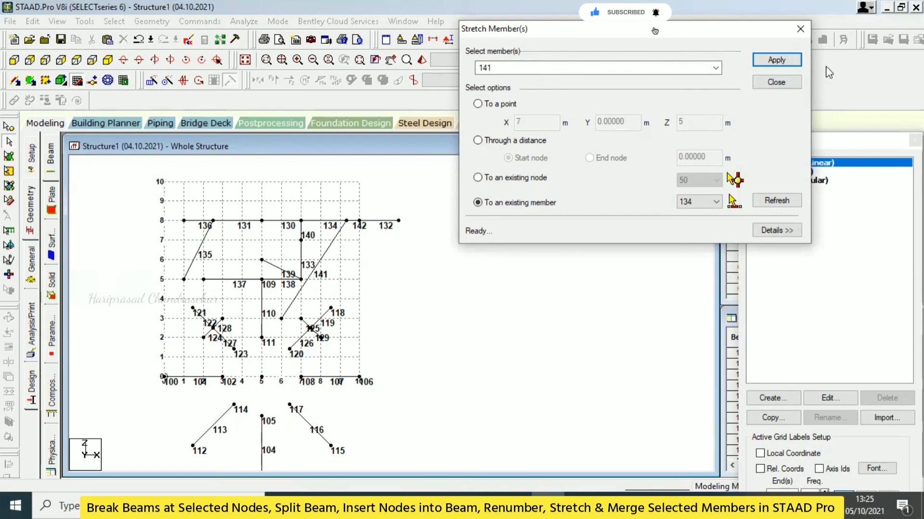
left_click(800, 29)
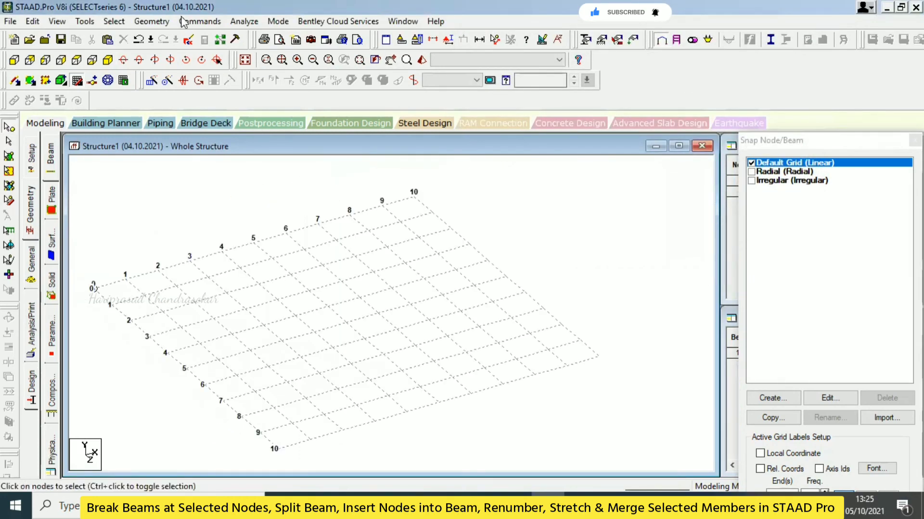
- Bring up the Mirror command from the Geometry menu
left_click(151, 21)
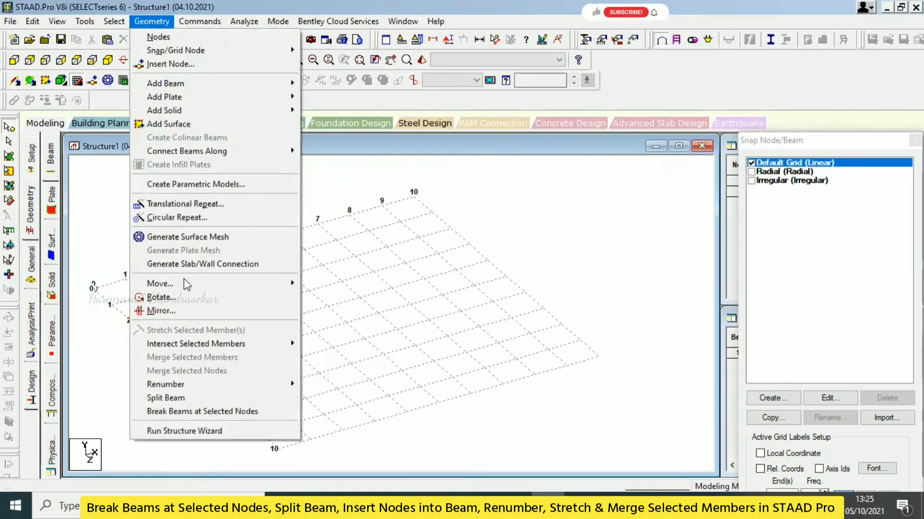
mouse_move(185, 280)
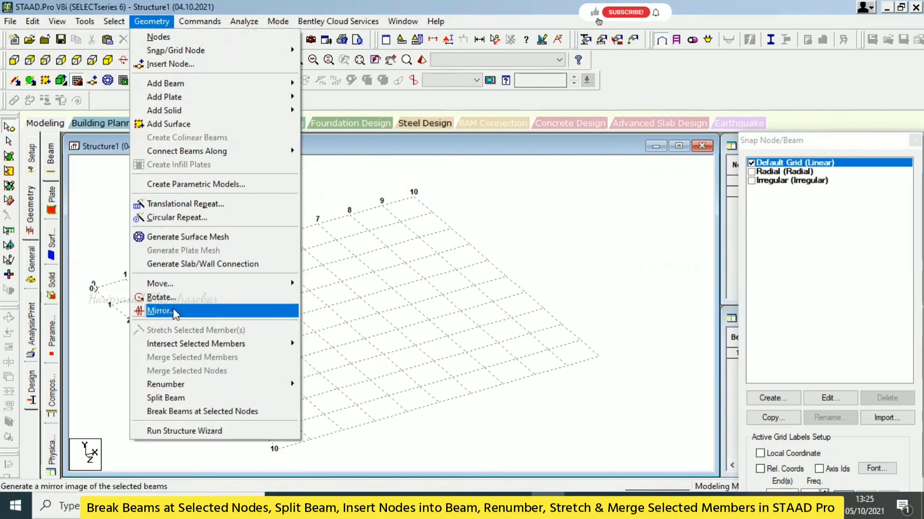